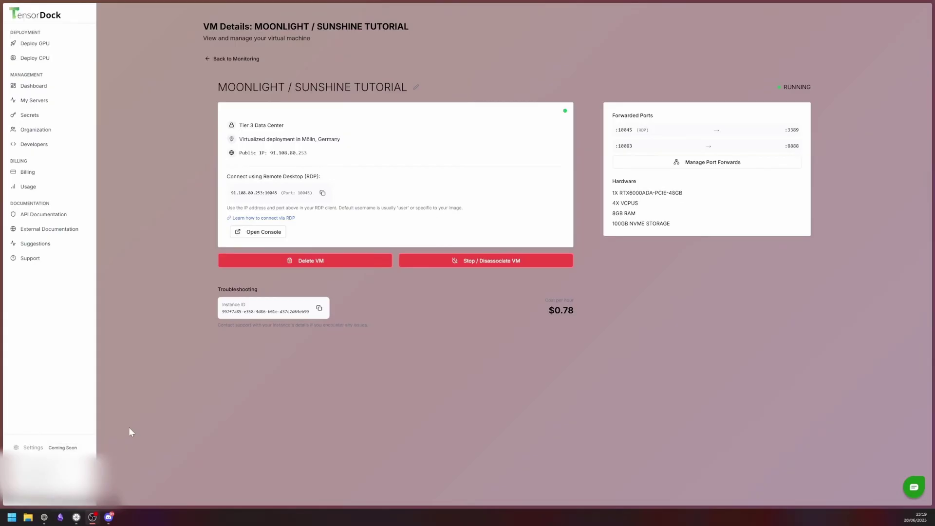
Launch Remote Desktop Connection, connect to the cloud PC, and close the finished NVIDIA installer.
click(11, 518)
text(remote)
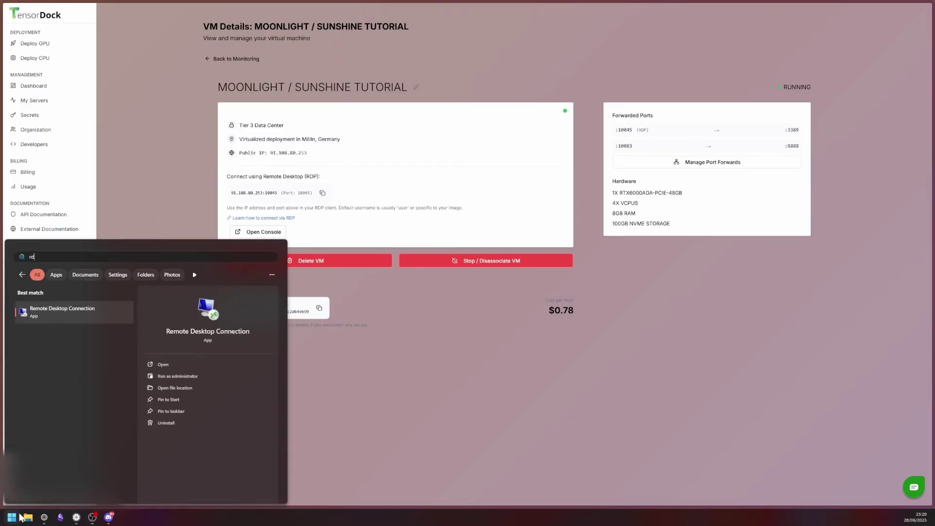
key(Return)
drag(399, 328, 466, 310)
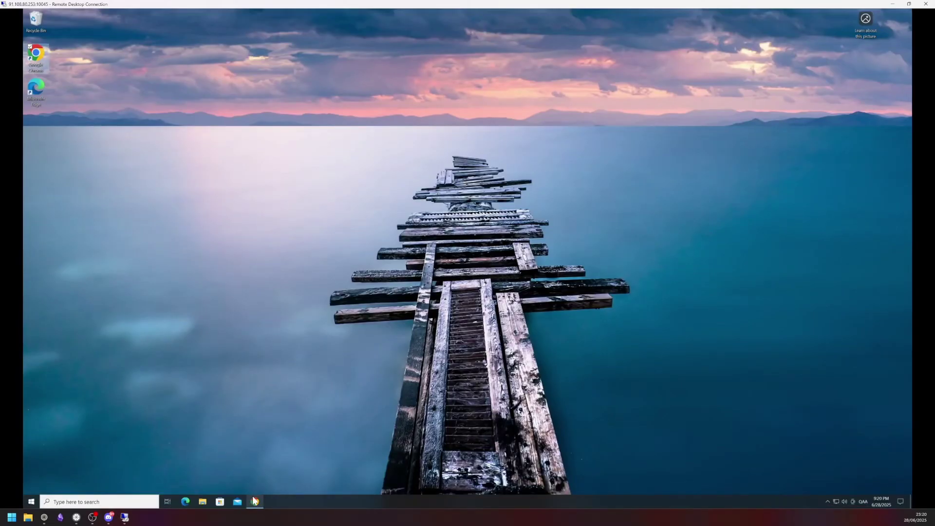
click(257, 501)
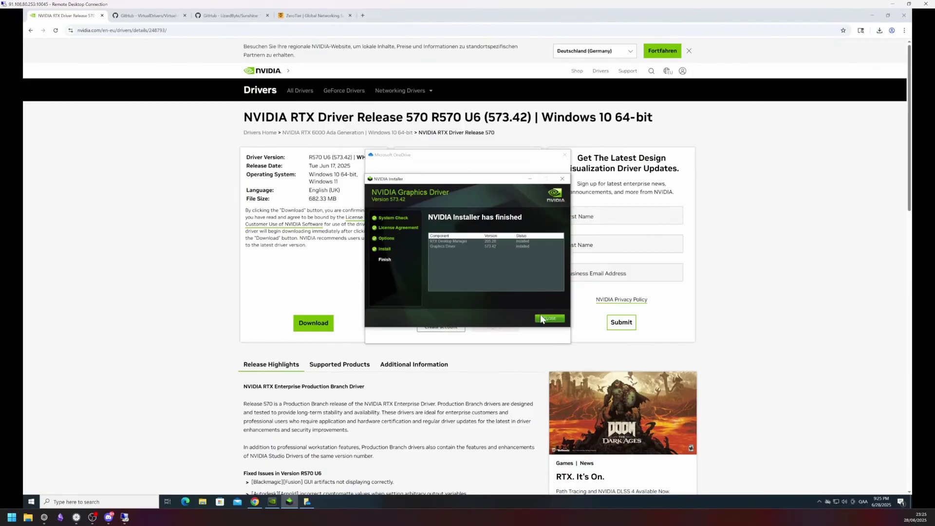
click(545, 319)
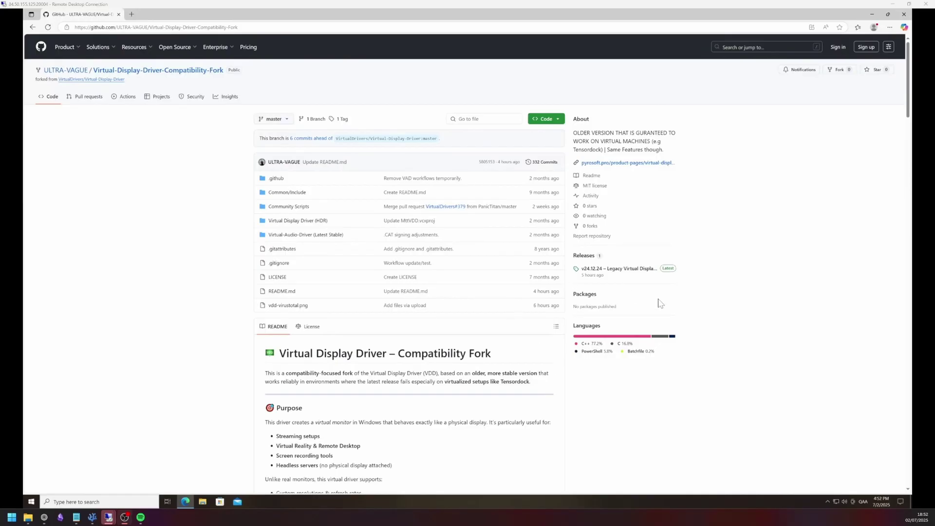
Download Virtual.Display.Driver-v24.12.24-setup-x64.exe from the v24.12.24 release assets and run it.
click(634, 275)
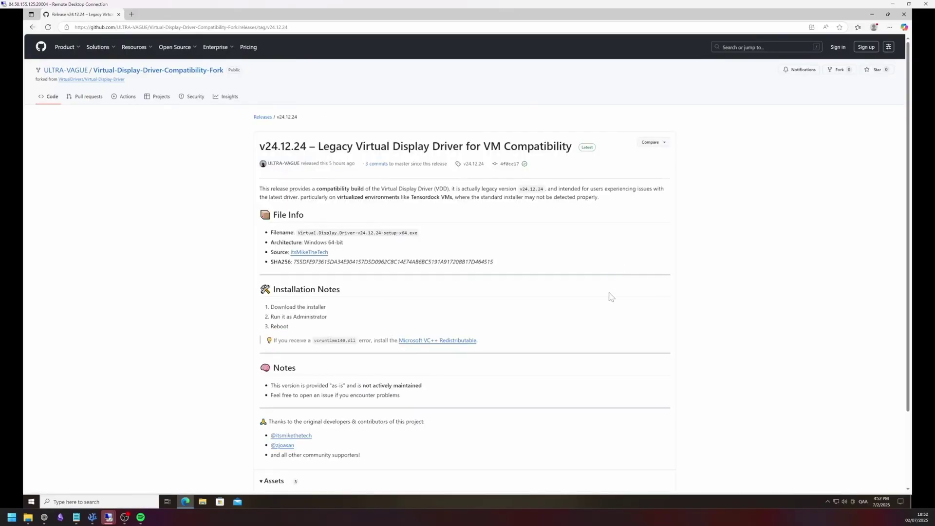
scroll(611, 297, down, 1)
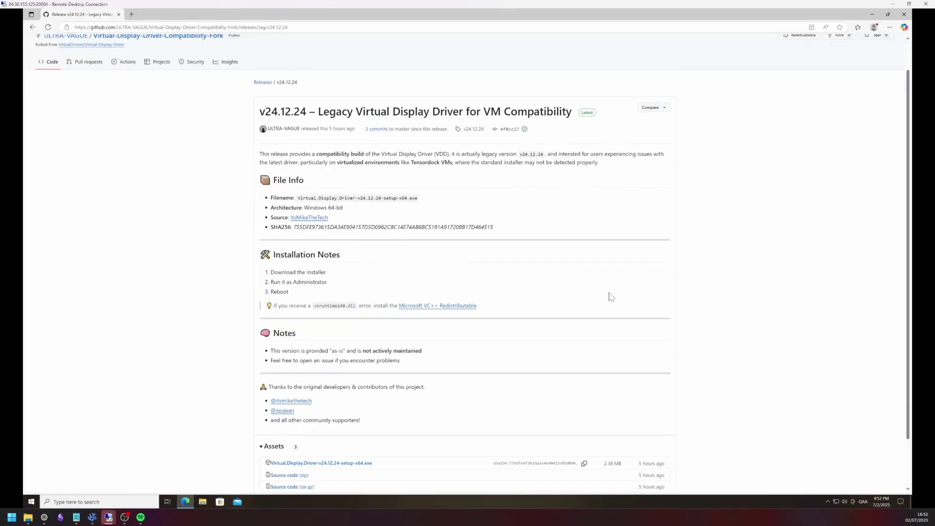
click(353, 468)
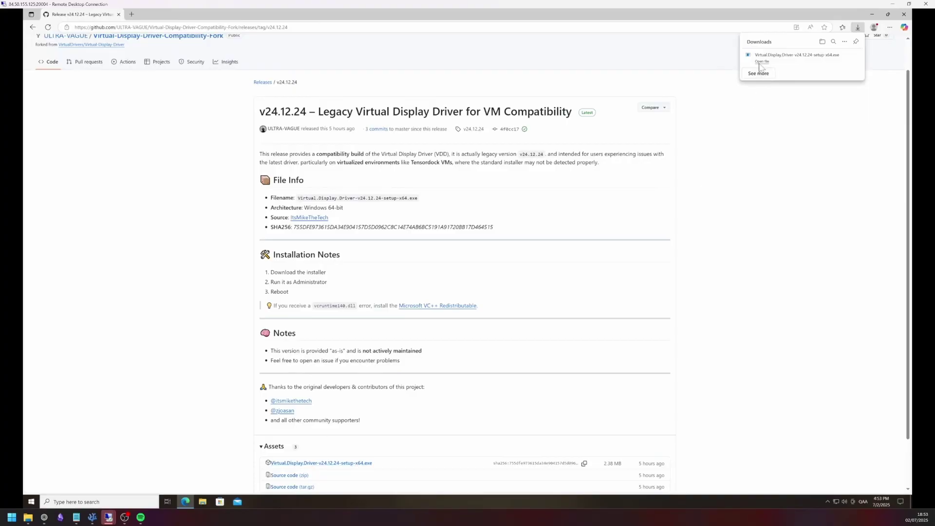
click(763, 62)
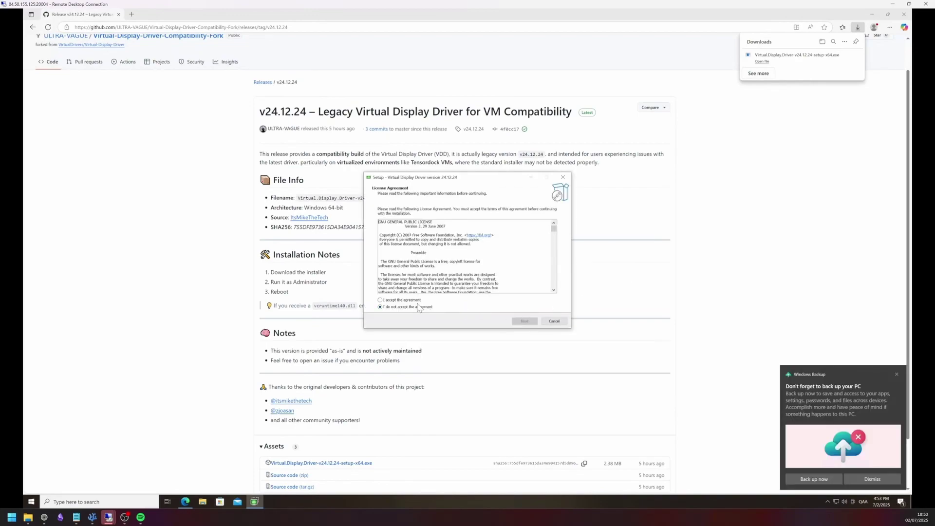
Accept the GPL, MIT and VDD_by_MTT licence agreements.
click(406, 300)
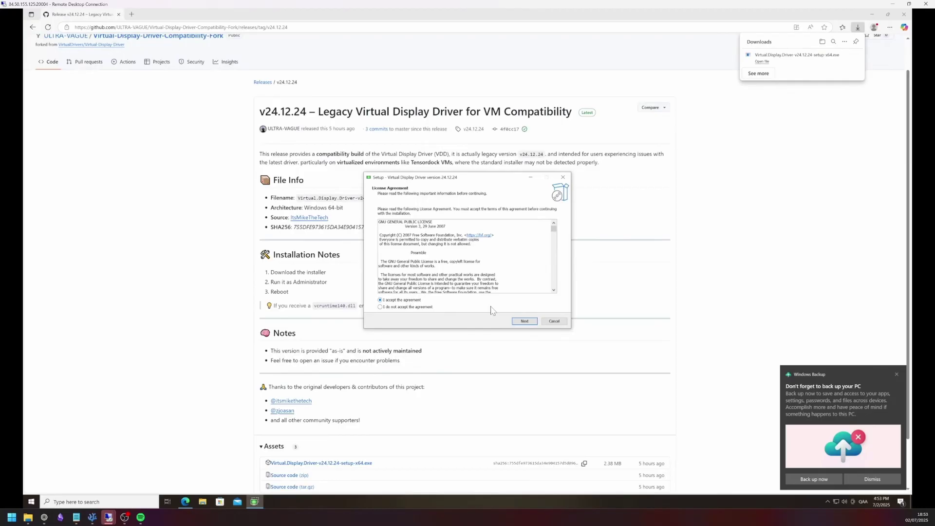
click(525, 322)
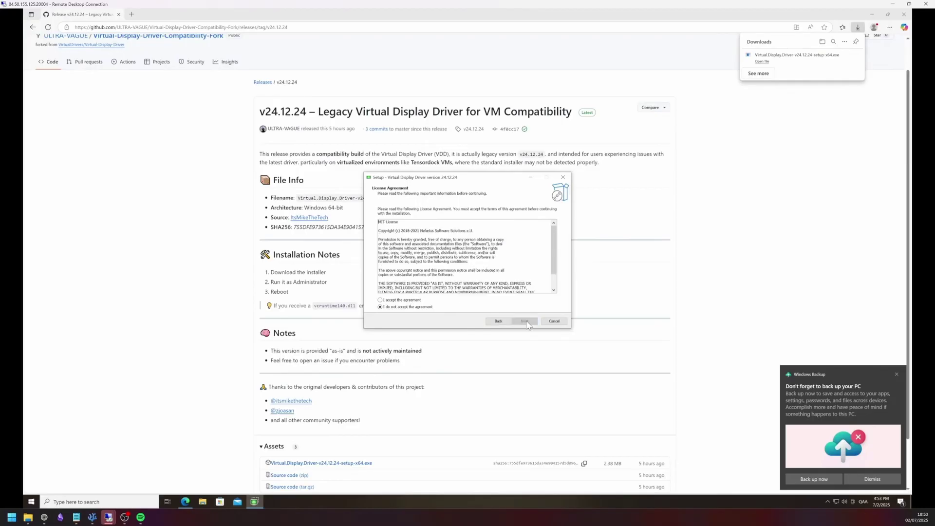
click(417, 300)
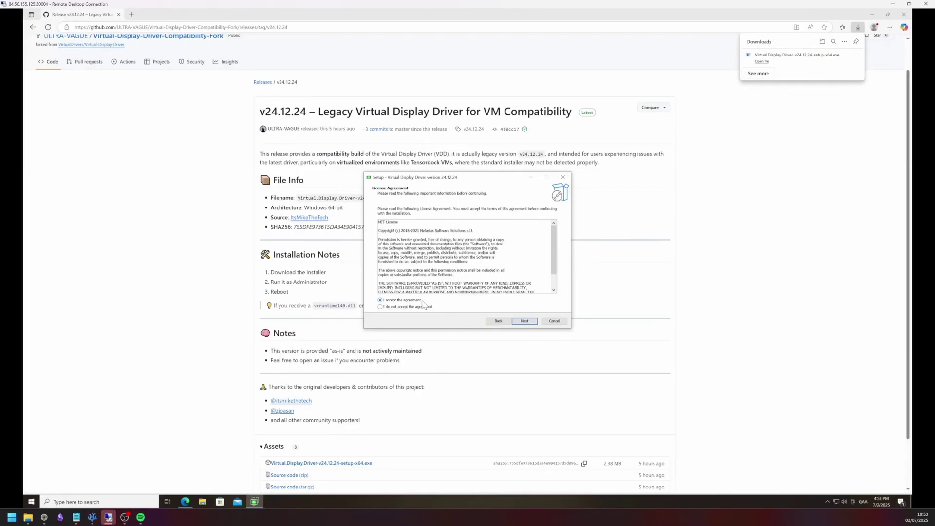
click(524, 322)
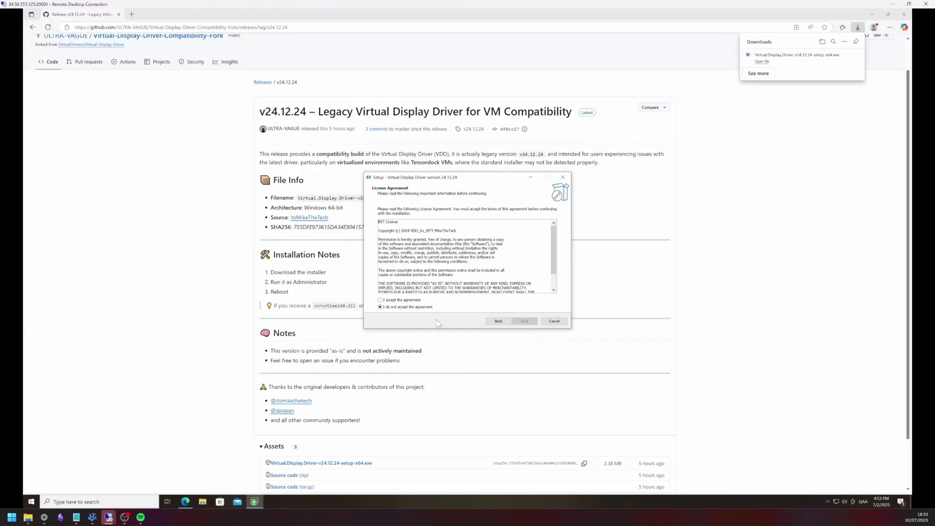
click(409, 301)
click(524, 321)
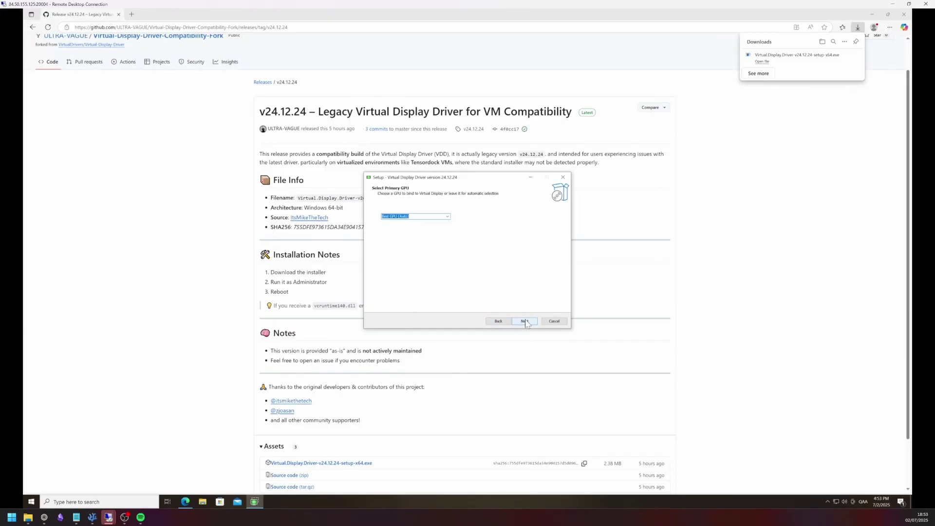
Keep the default GPU and components, install, and allow the display adapter driver.
click(524, 322)
click(524, 321)
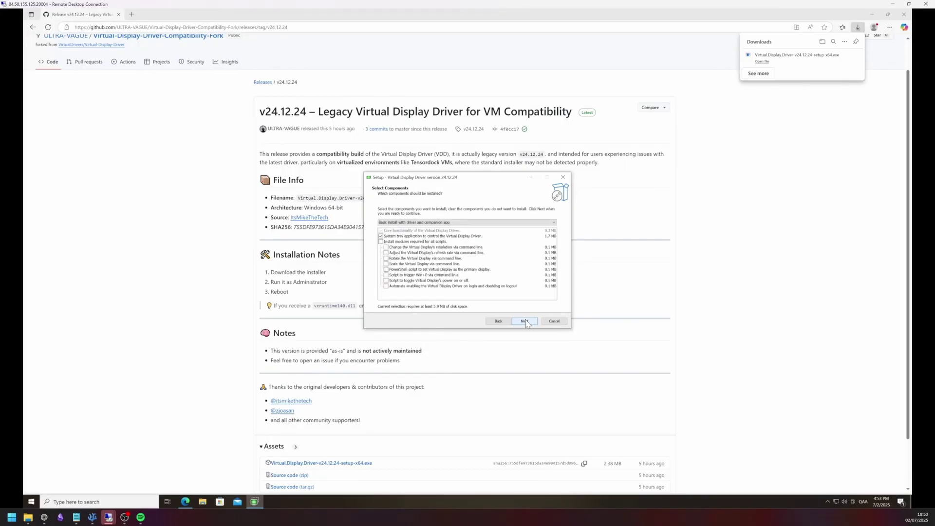
click(524, 321)
click(524, 322)
click(524, 322)
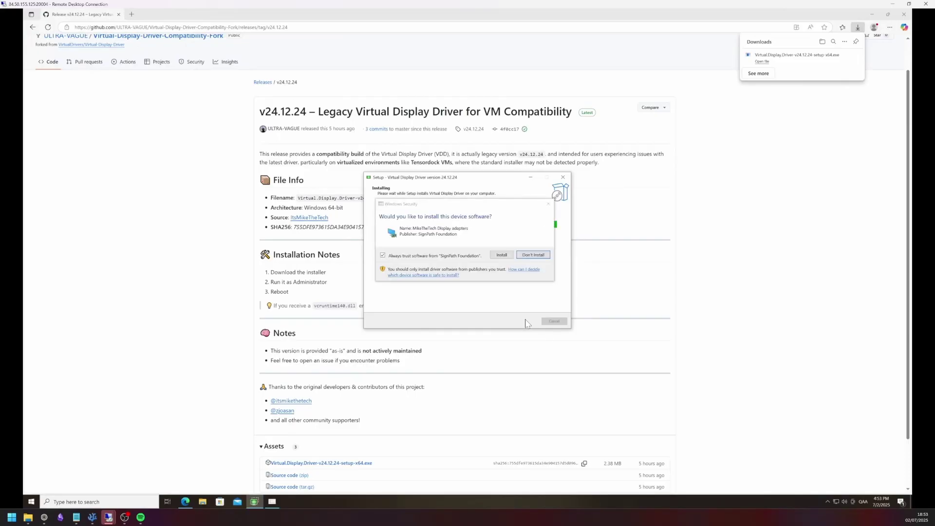
click(501, 255)
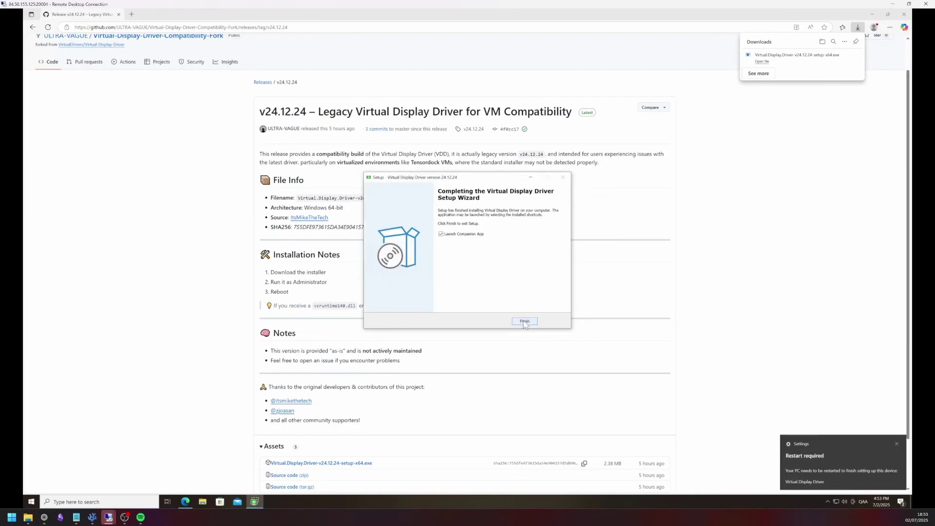
Finish setup and set the Virtual Display Driver tray app to Start on Startup.
click(524, 322)
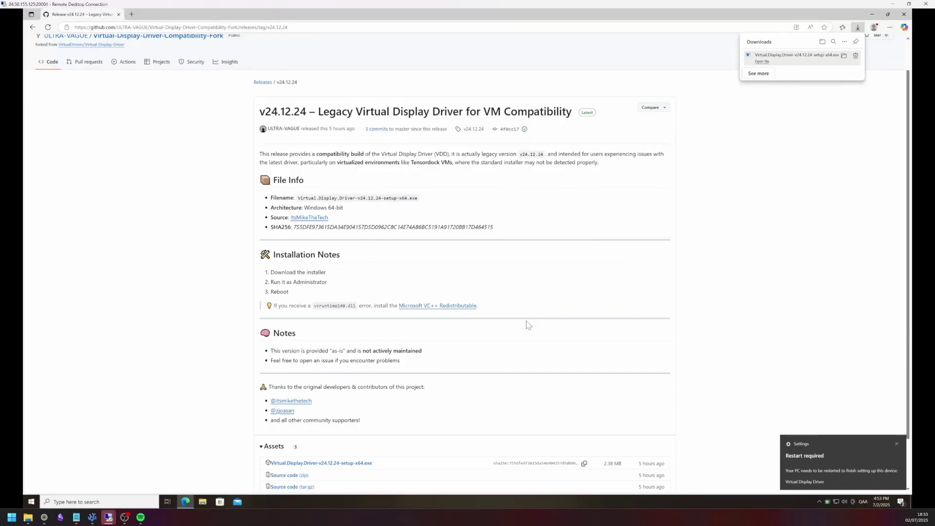
click(827, 501)
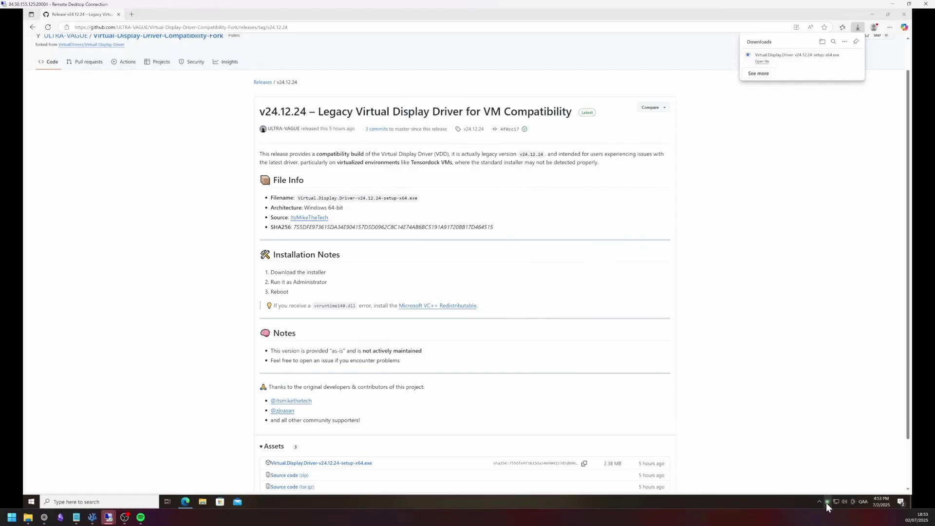
click(820, 500)
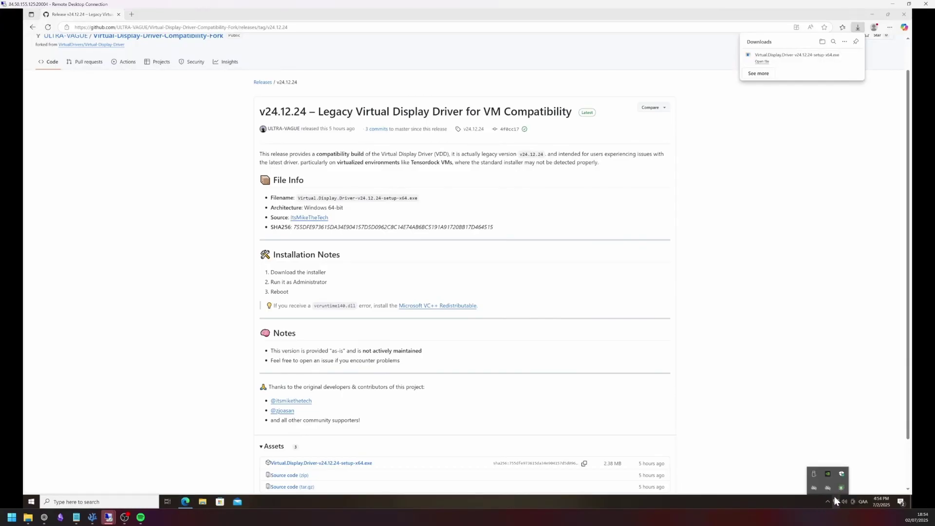
right_click(838, 489)
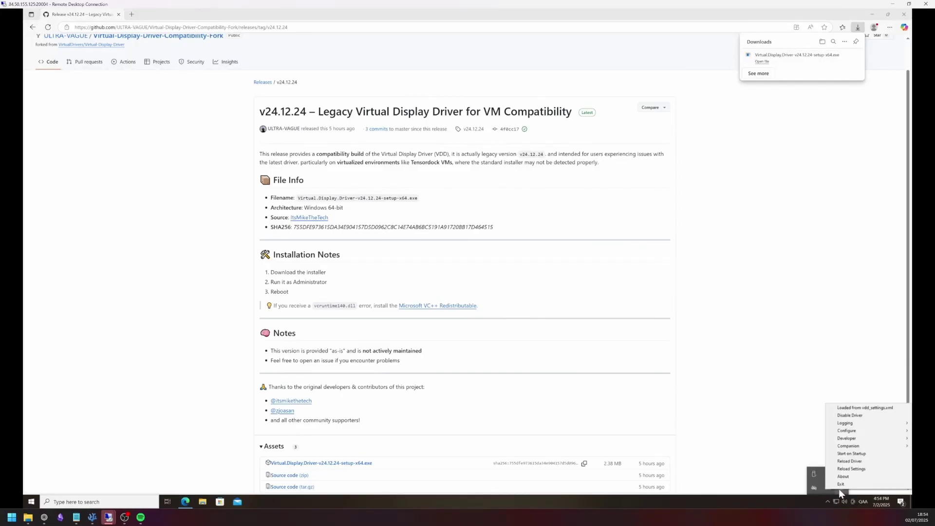
click(863, 453)
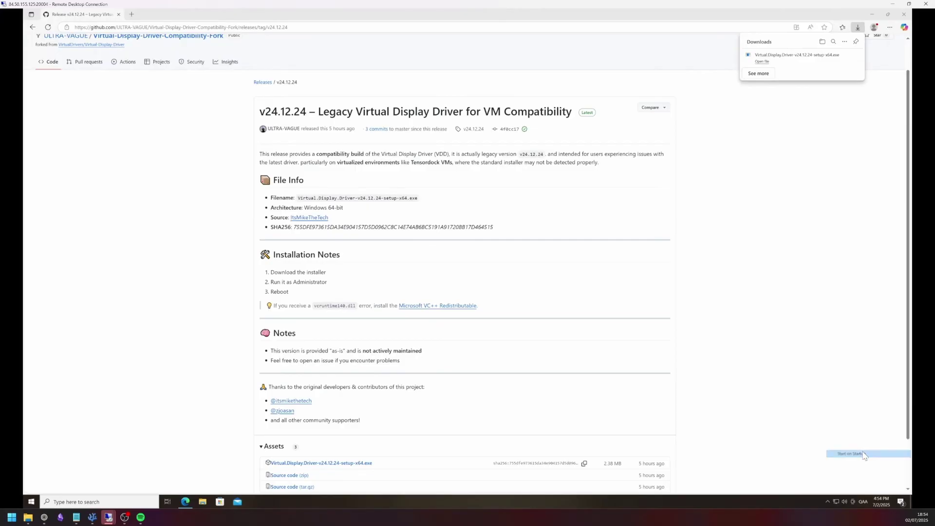
Enable the SDR 10bit and HDR+ options from the driver's Configure menu.
click(829, 499)
right_click(840, 487)
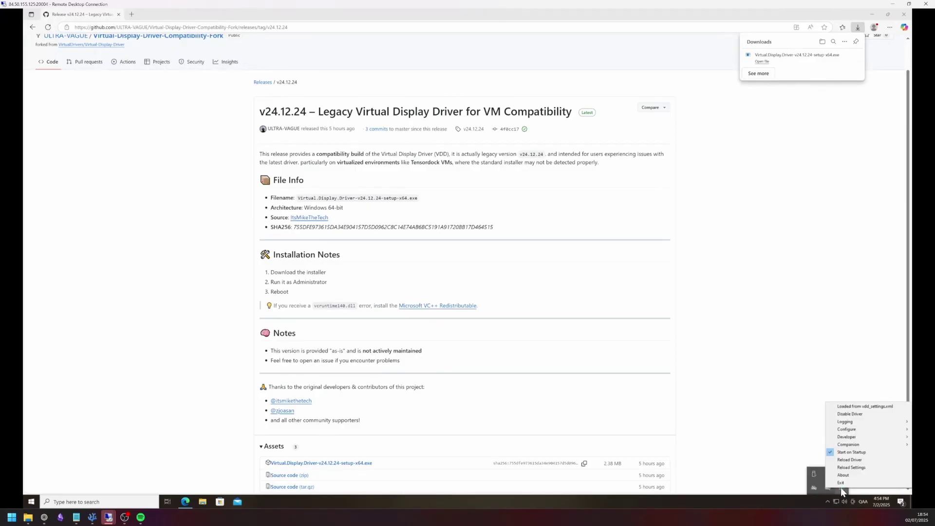
mouse_move(860, 431)
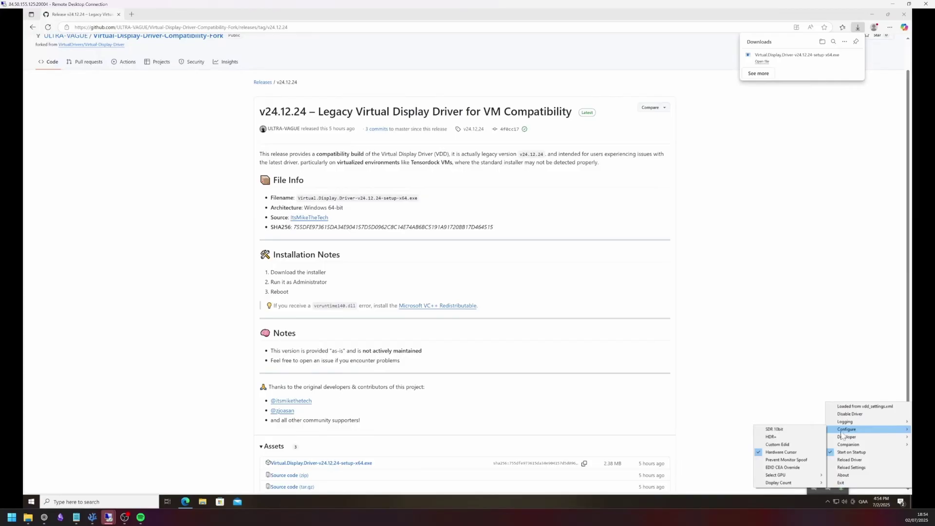
click(811, 433)
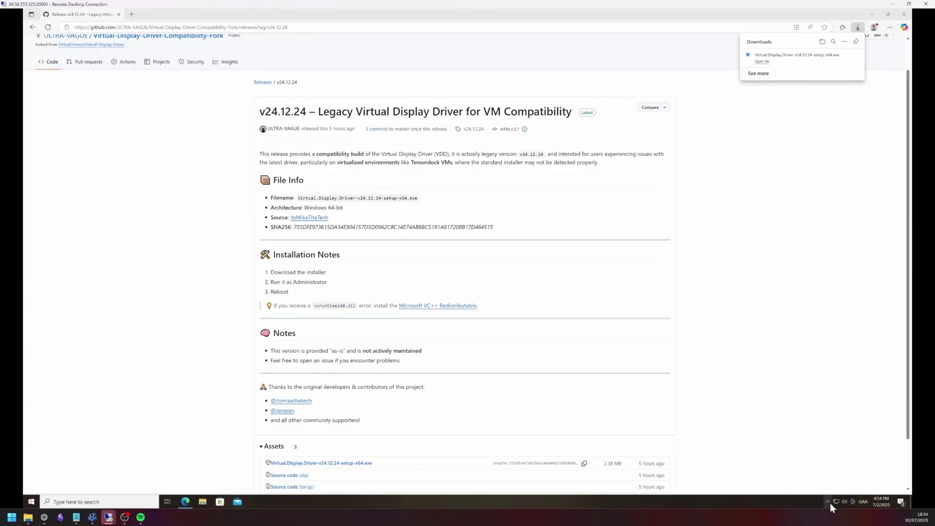
right_click(837, 484)
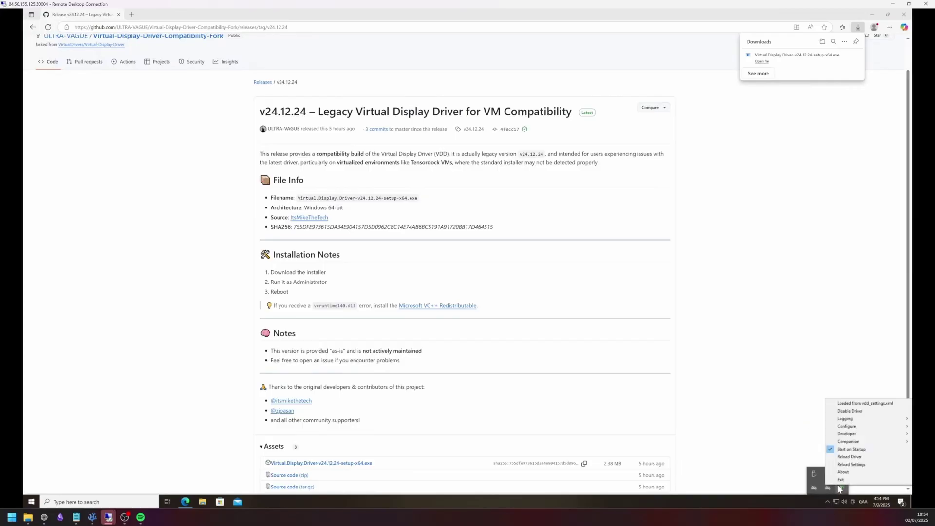
mouse_move(848, 429)
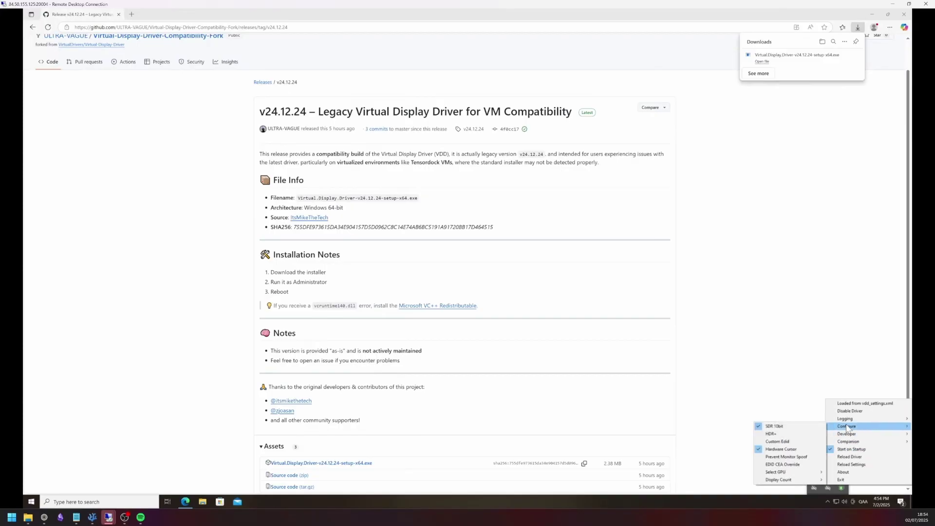
click(802, 435)
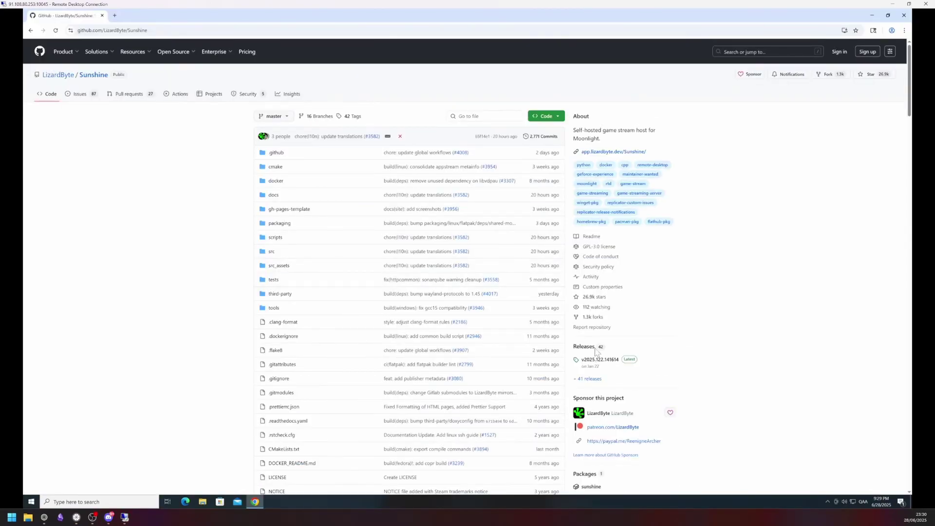
Download sunshine-windows-installer.exe from the latest Sunshine release and launch it.
click(602, 363)
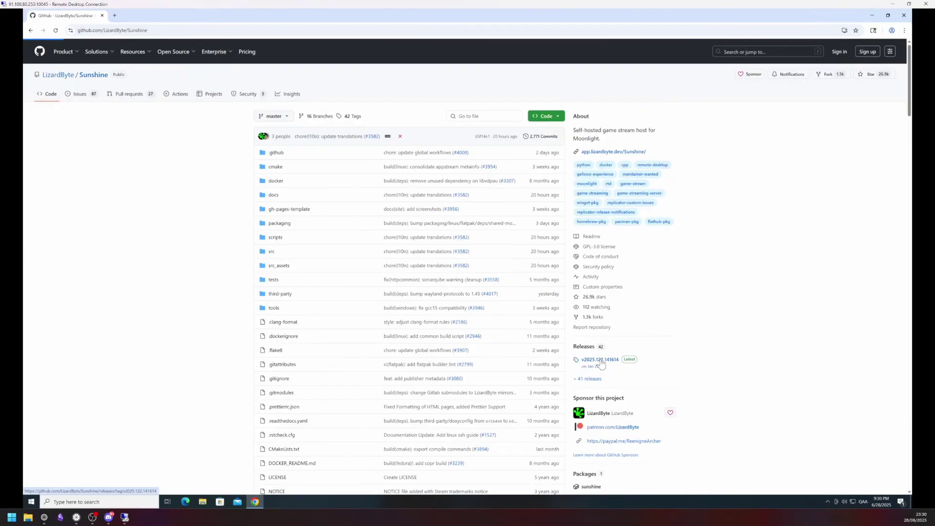
scroll(601, 364, down, 4)
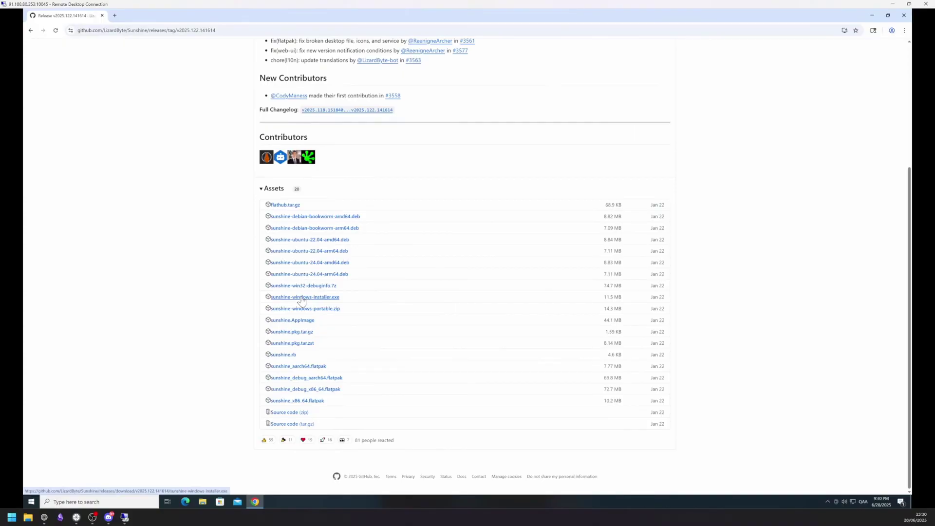
click(302, 297)
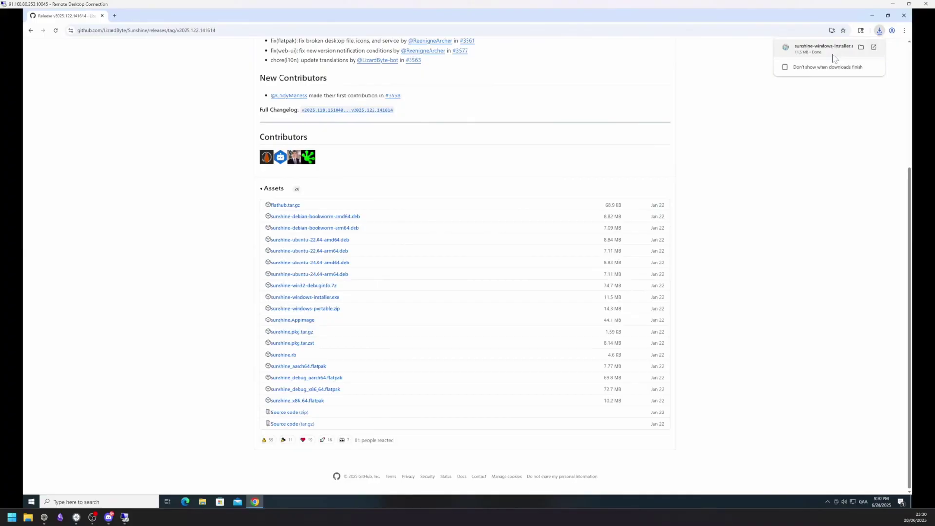
click(834, 57)
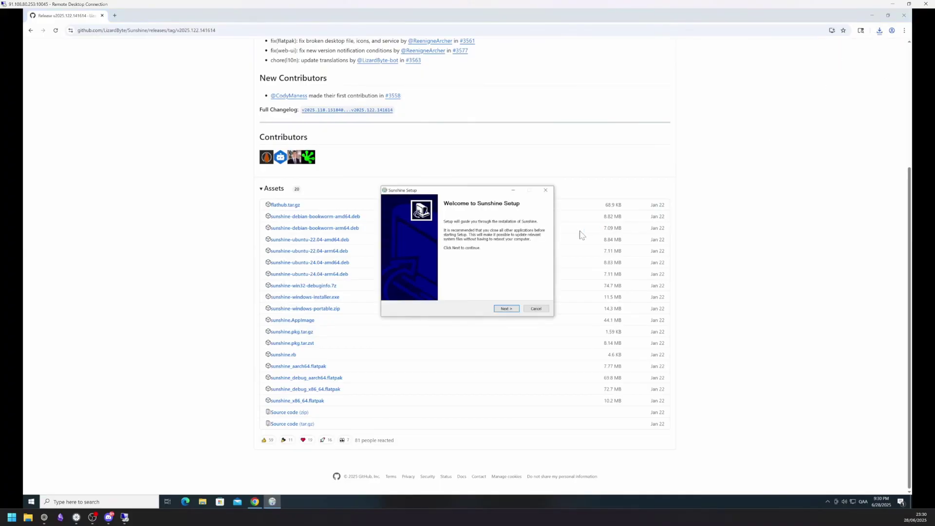
Install Sunshine with the default options and Start Menu folder, then close the docs tab.
click(506, 308)
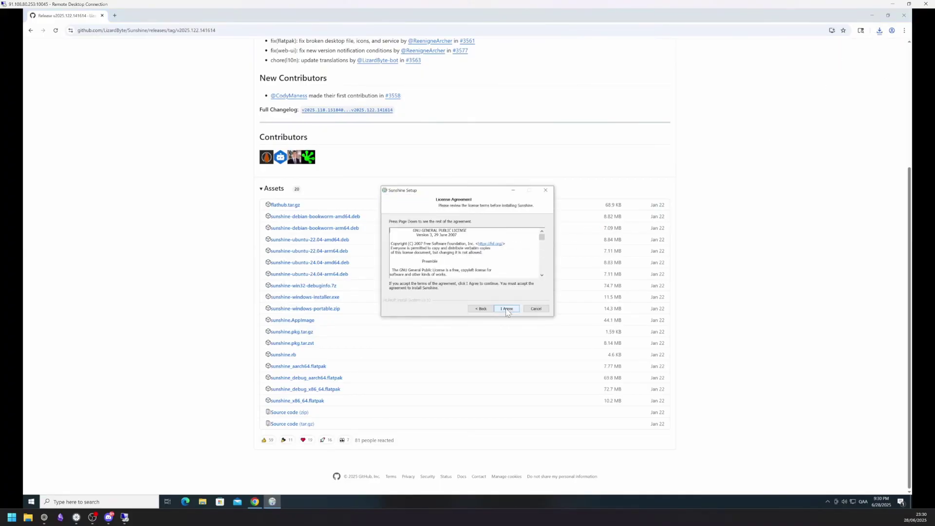
click(507, 309)
click(506, 309)
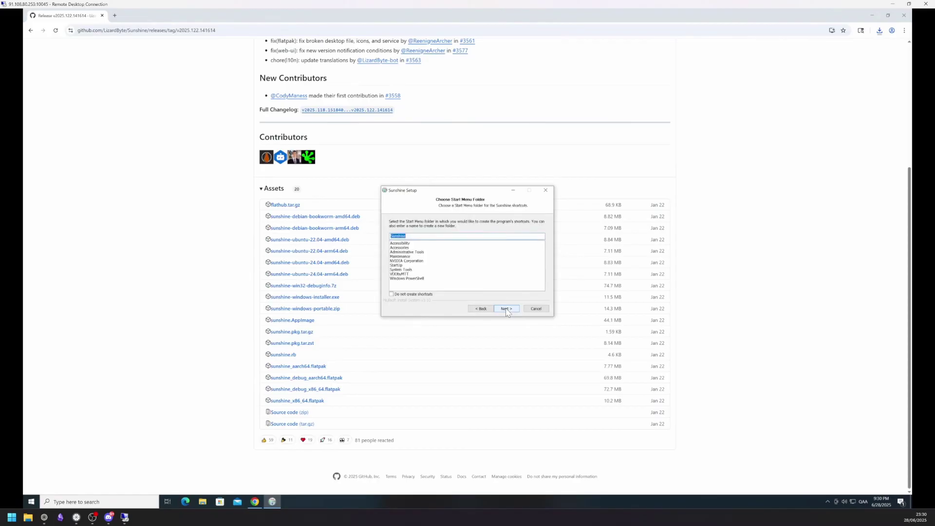
click(506, 309)
click(507, 309)
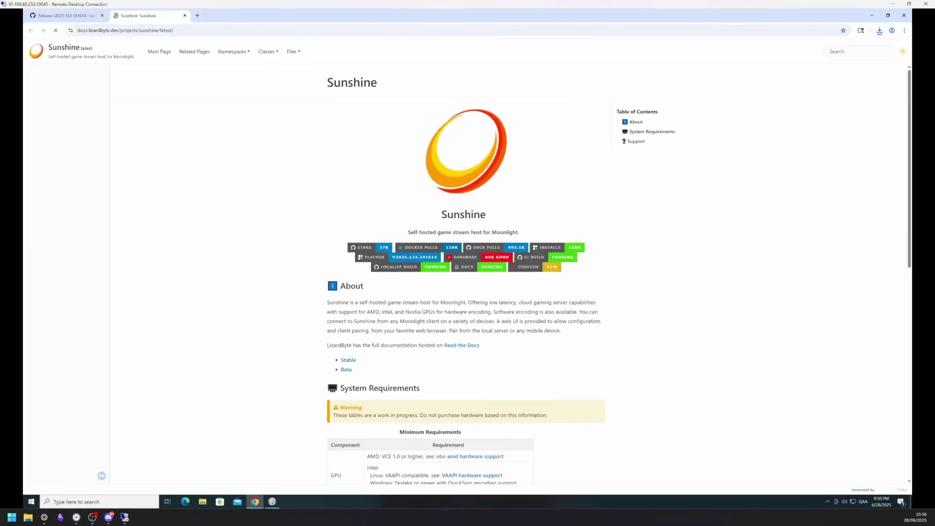
key(ctrl+w)
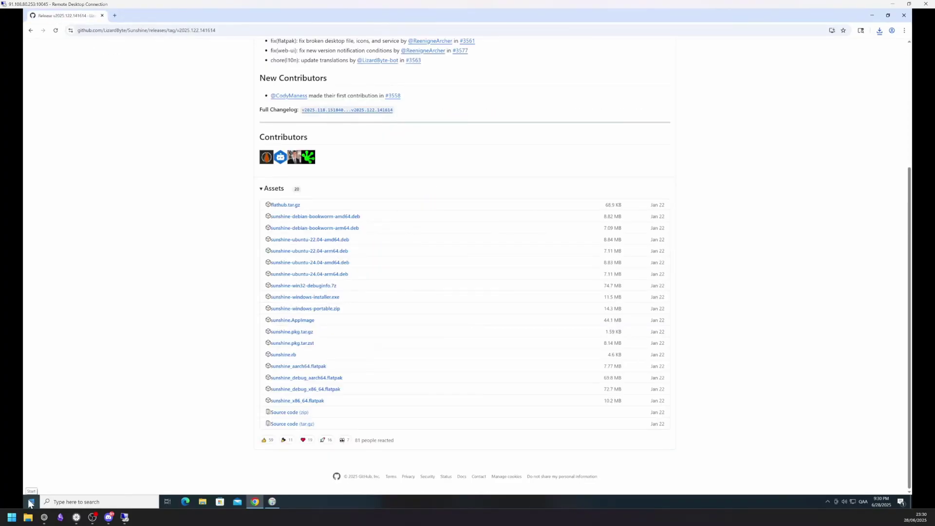
Launch Sunshine and proceed past the certificate warning to the localhost web UI.
click(30, 502)
text(sunshine)
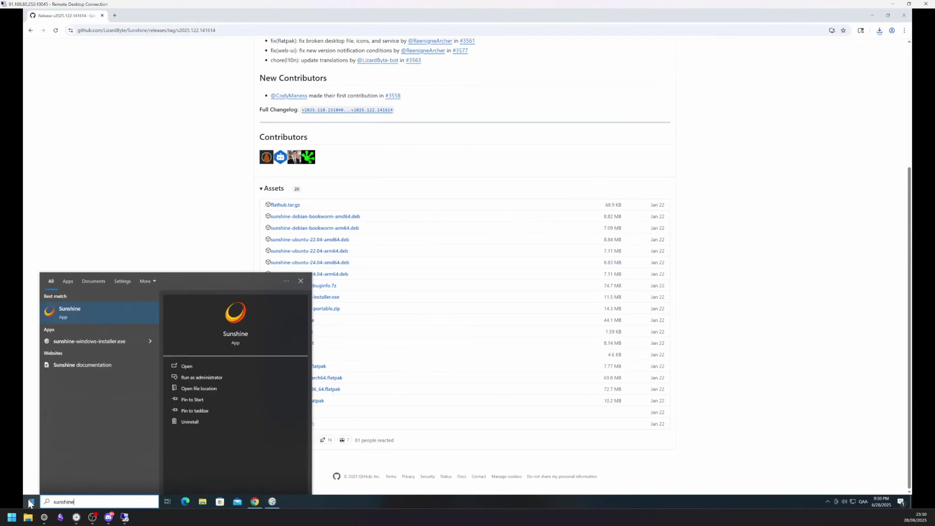
key(Return)
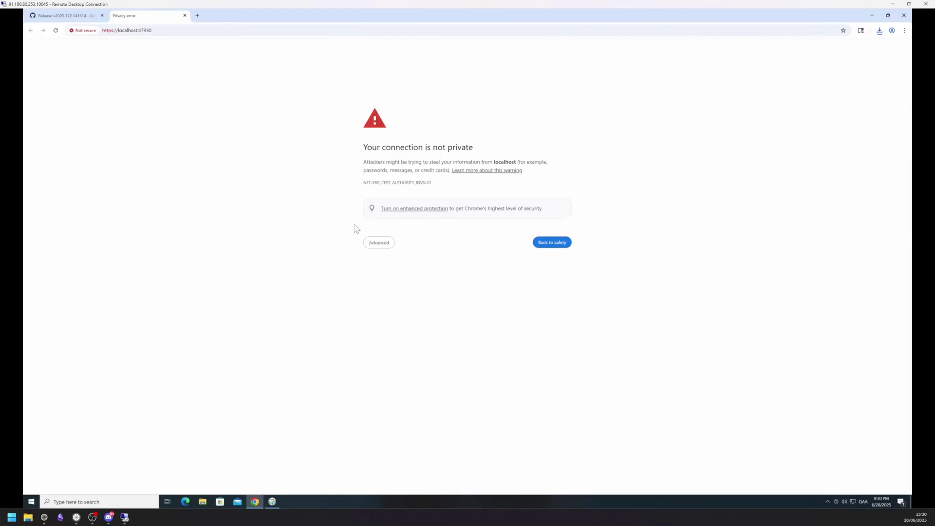
click(380, 243)
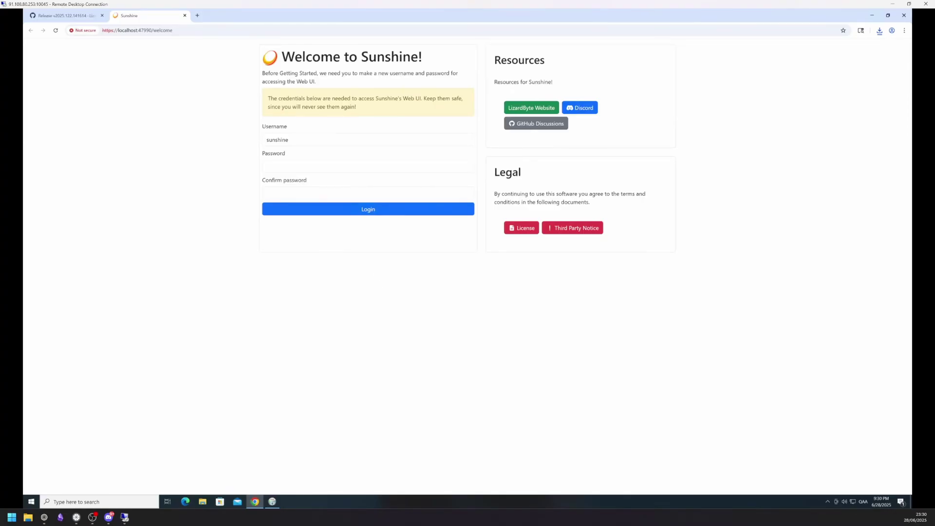
Create the web UI login by entering a username, password and password confirmation.
key(Tab)
text(1234)
click(298, 164)
text(1234)
click(295, 193)
text(1234)
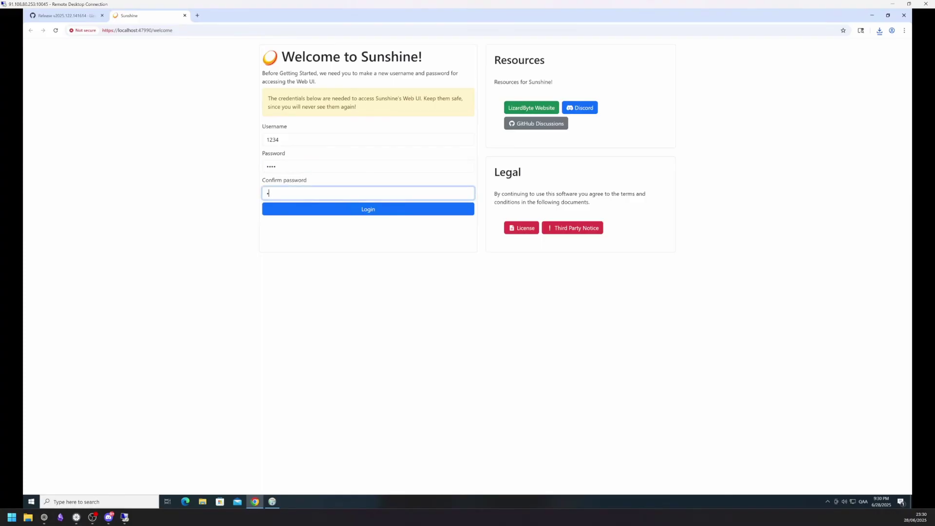
click(327, 214)
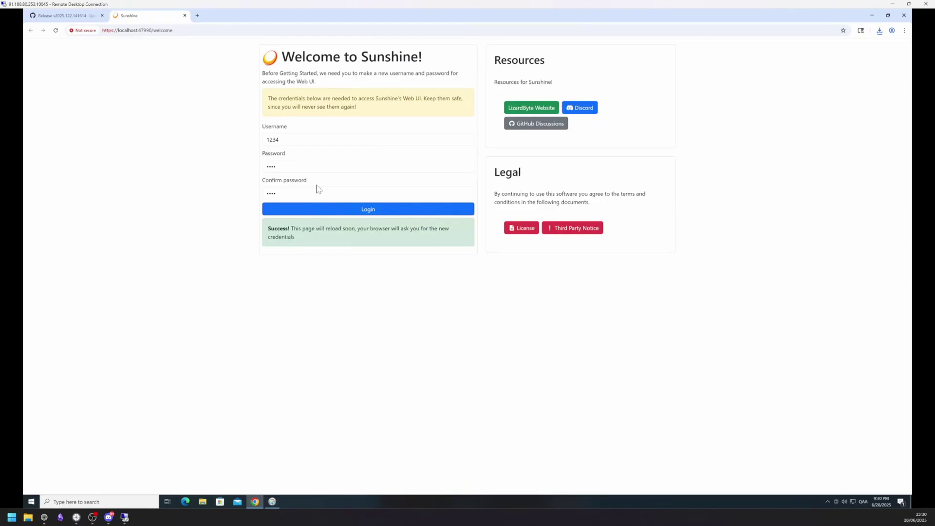
Enter the new username and password to sign in, and dismiss Chrome's password warning.
text(1234)
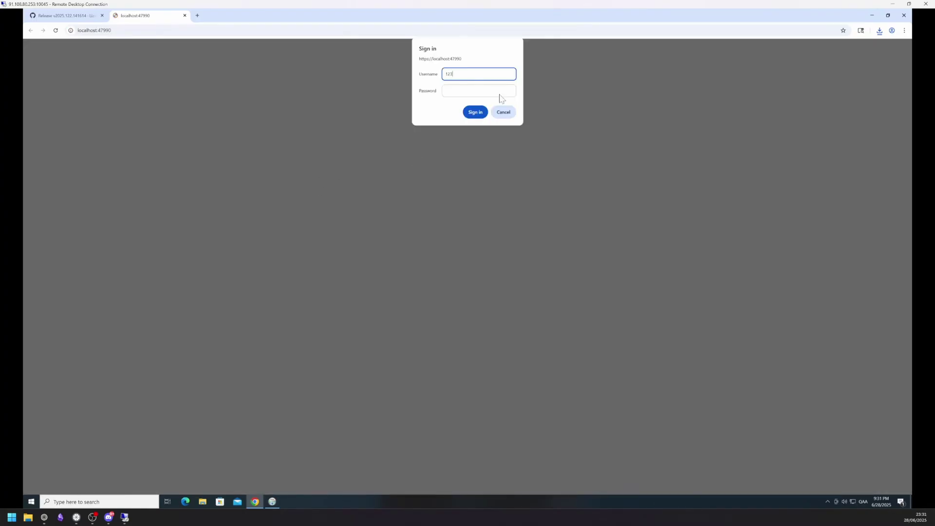
click(496, 90)
text(1234)
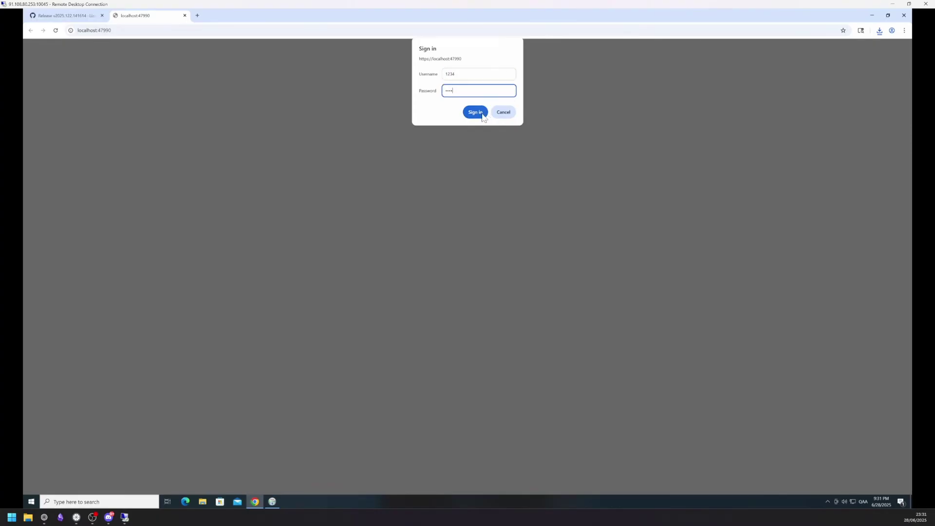
click(482, 111)
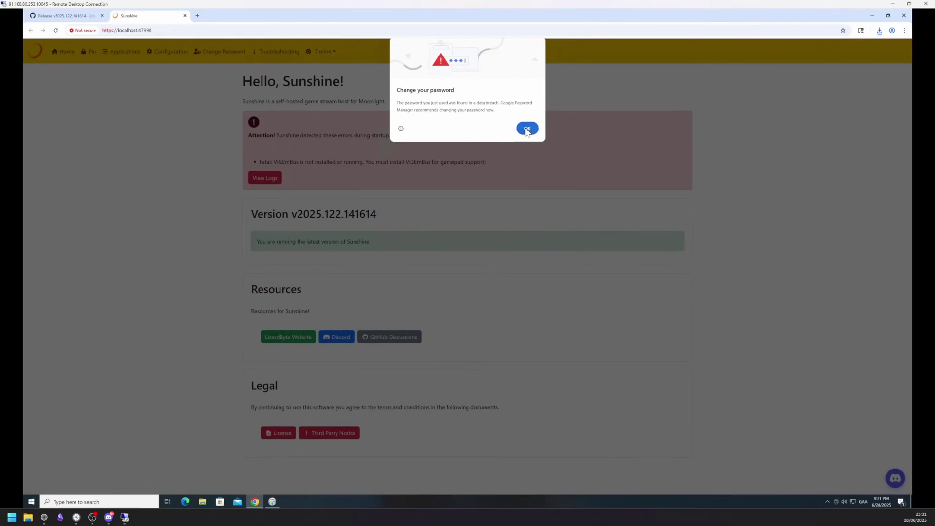
click(526, 129)
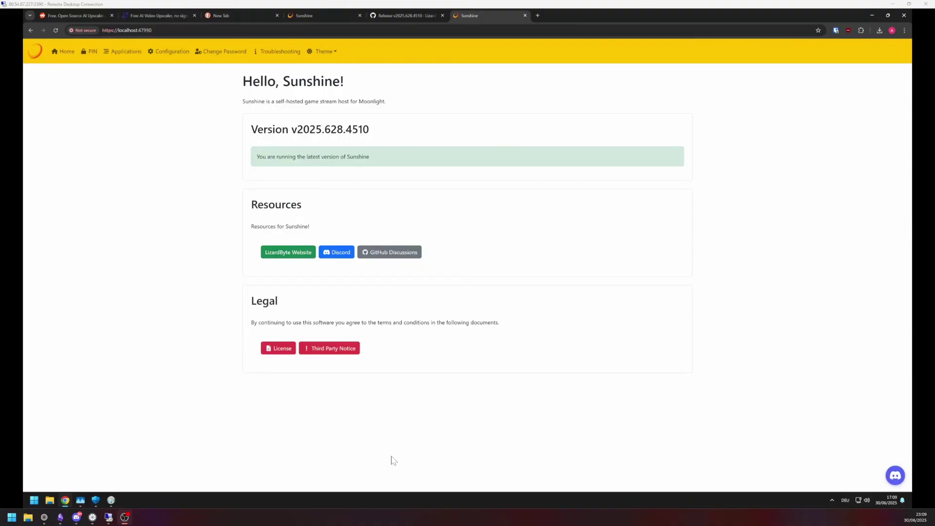
Set Audio/Video device configuration to 'Activate the display automatically and make it a primary display'.
click(167, 53)
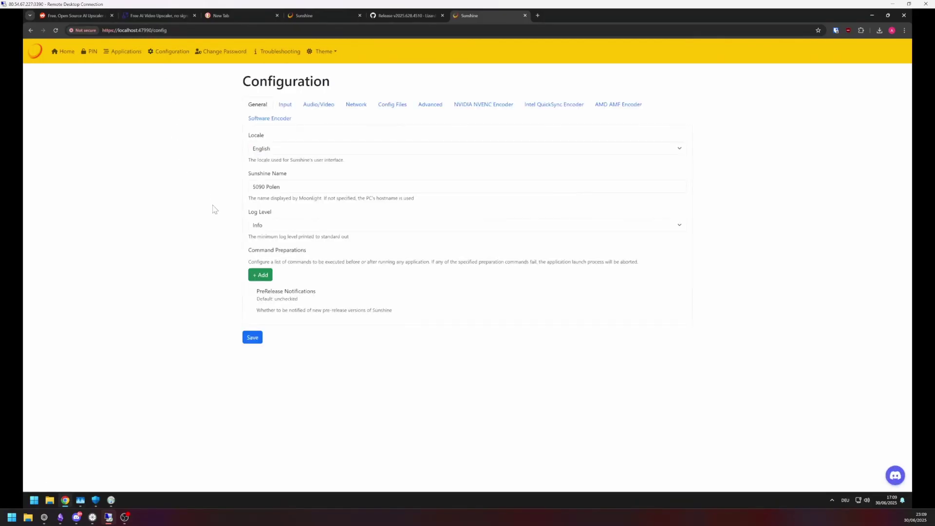
click(317, 107)
scroll(316, 112, down, 2)
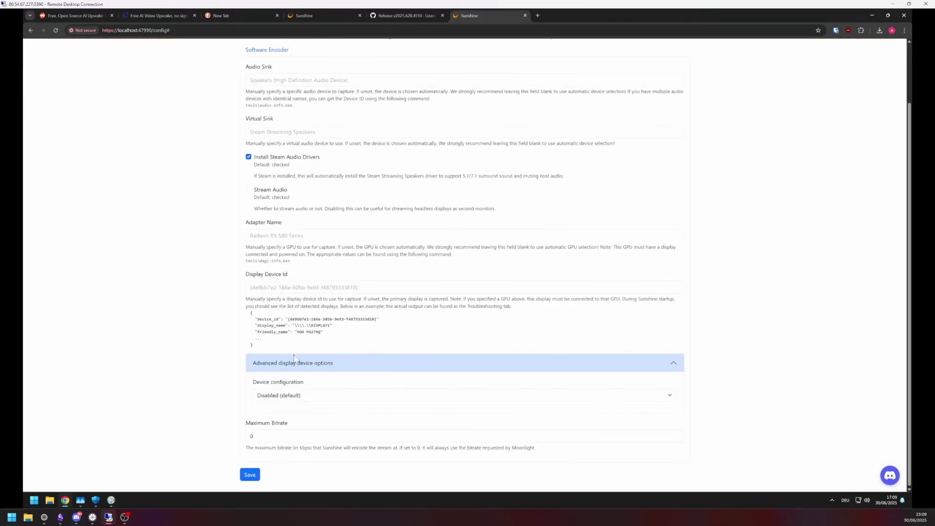
click(316, 396)
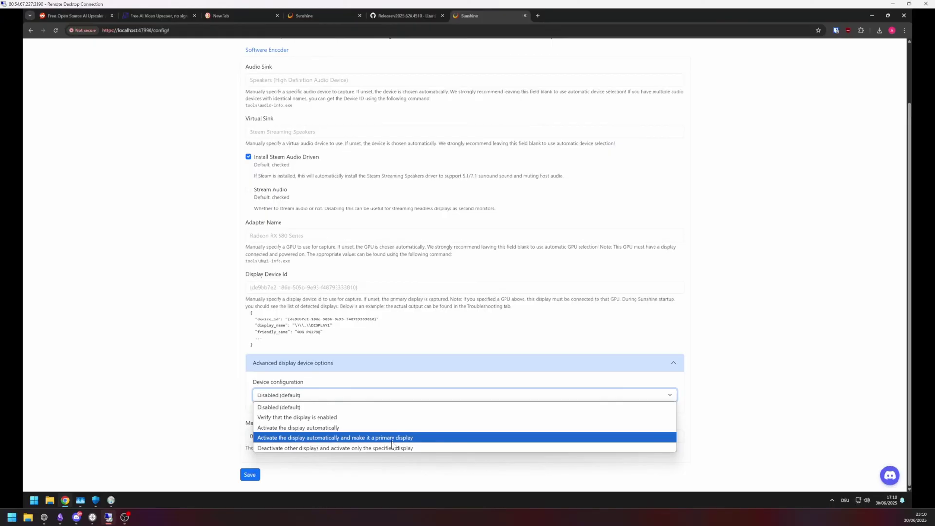
click(392, 441)
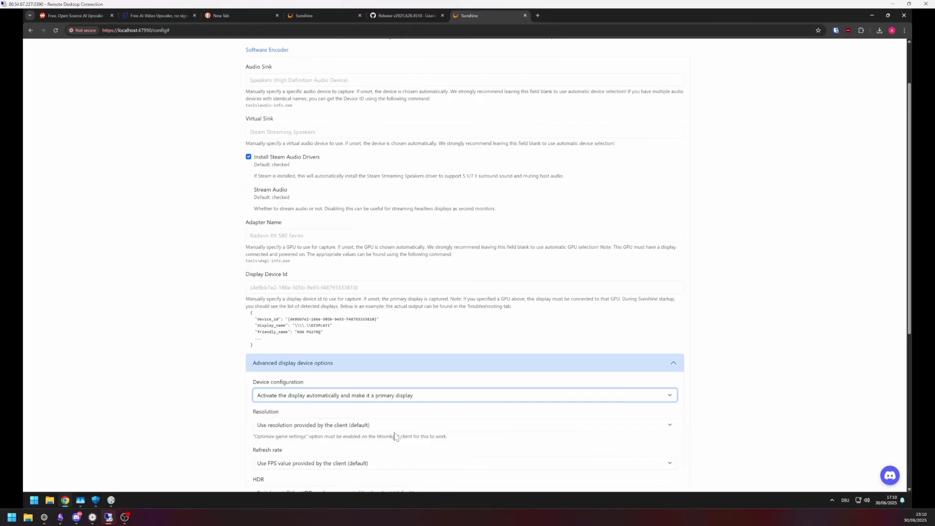
Save the configuration and apply it, restarting Sunshine.
scroll(395, 437, down, 4)
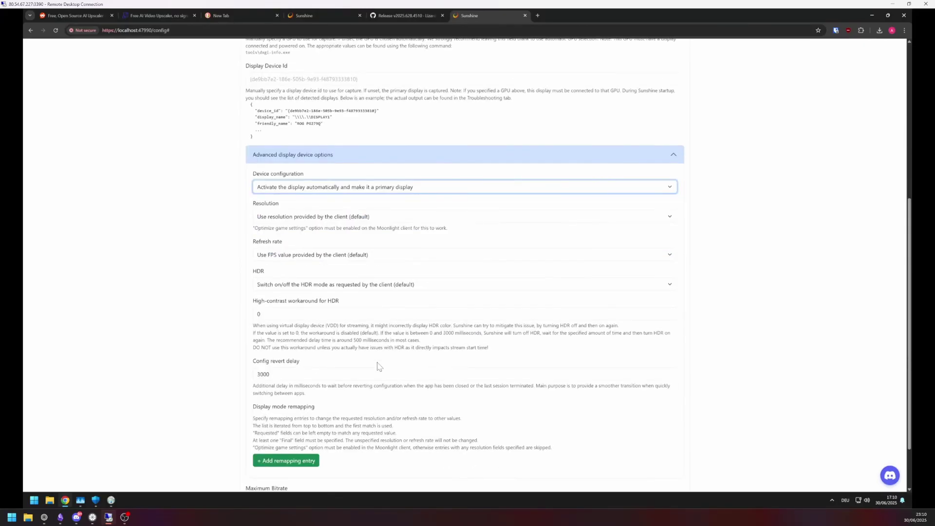
scroll(378, 367, down, 2)
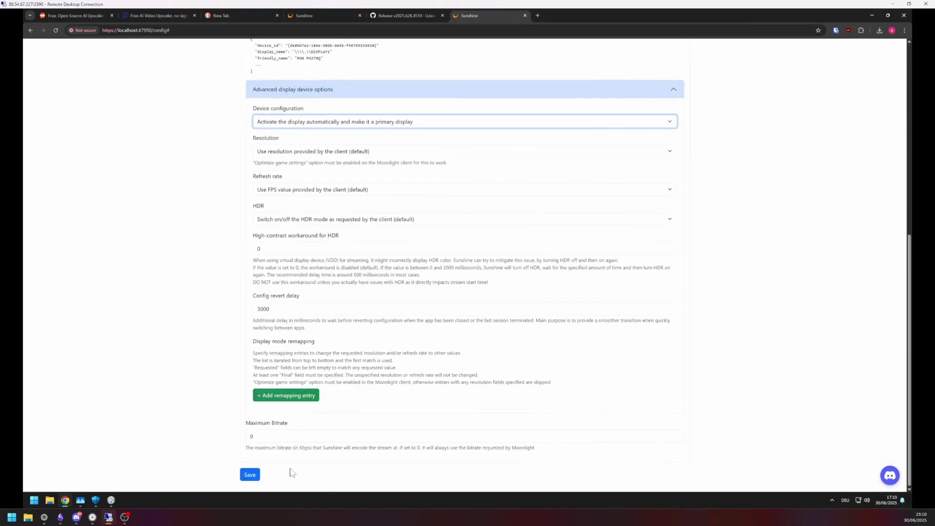
click(251, 478)
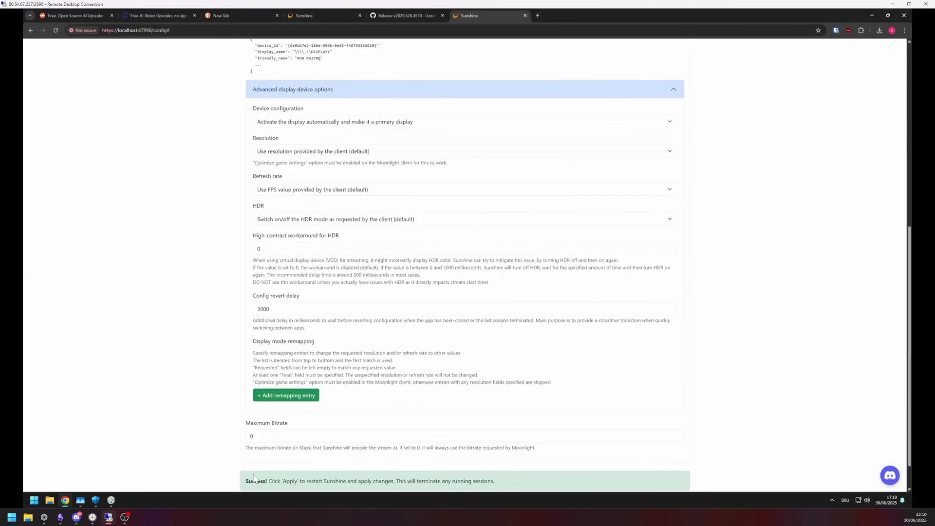
scroll(288, 453, down, 1)
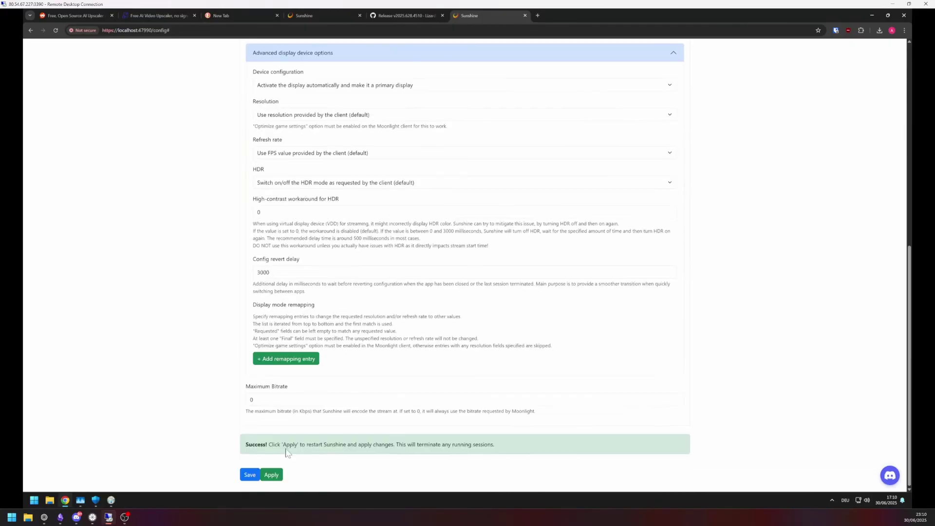
click(271, 475)
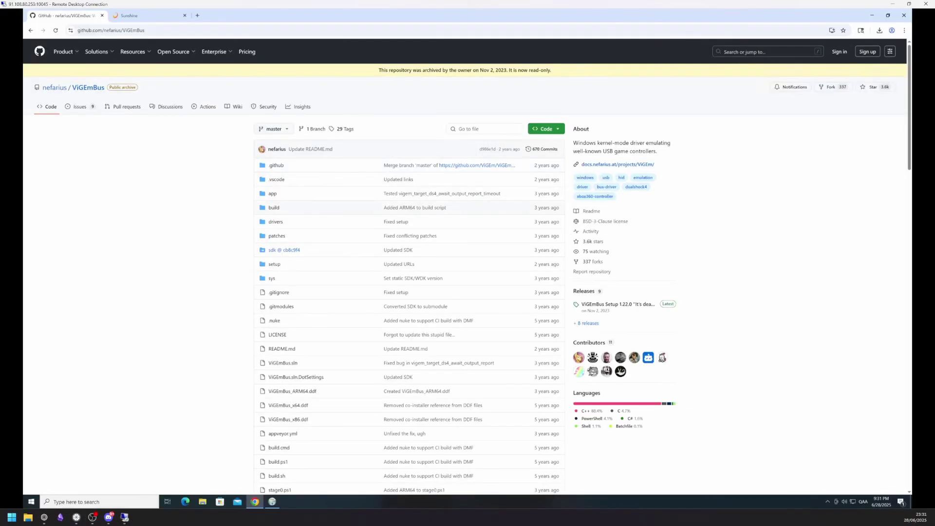
Run the ViGEmBus 1.22.0 installer, agree to the licence, and complete the setup.
click(613, 311)
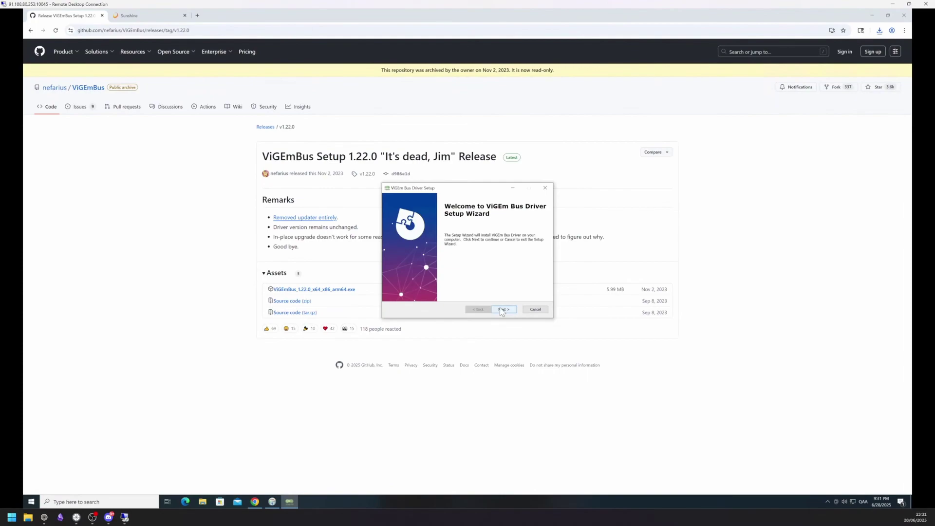
click(503, 309)
click(442, 282)
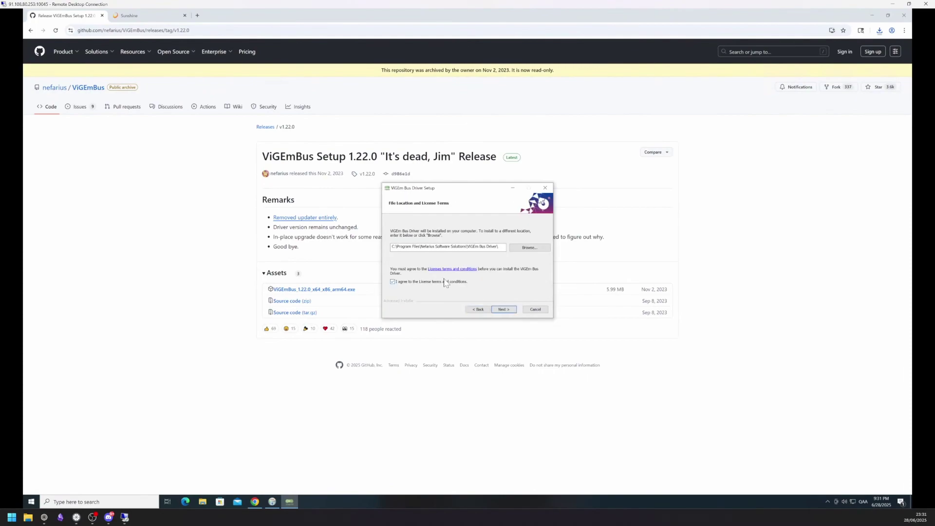
click(506, 309)
click(505, 309)
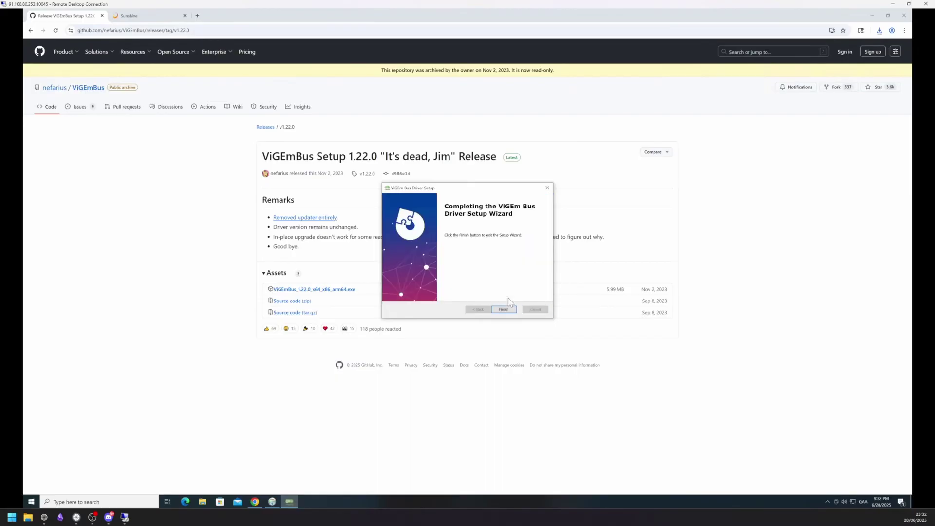
click(503, 309)
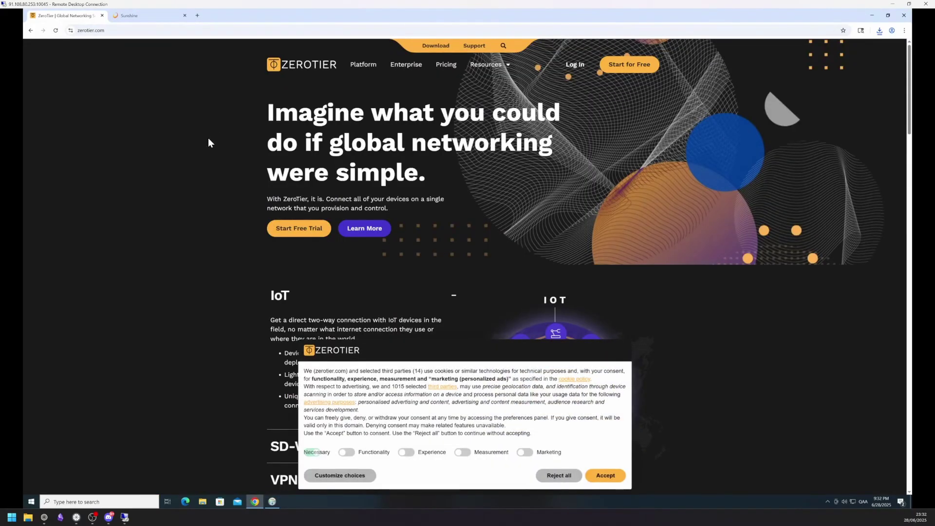
Download the ZeroTier One MSI Installer (x86/x64) and install ZeroTier One.
click(436, 46)
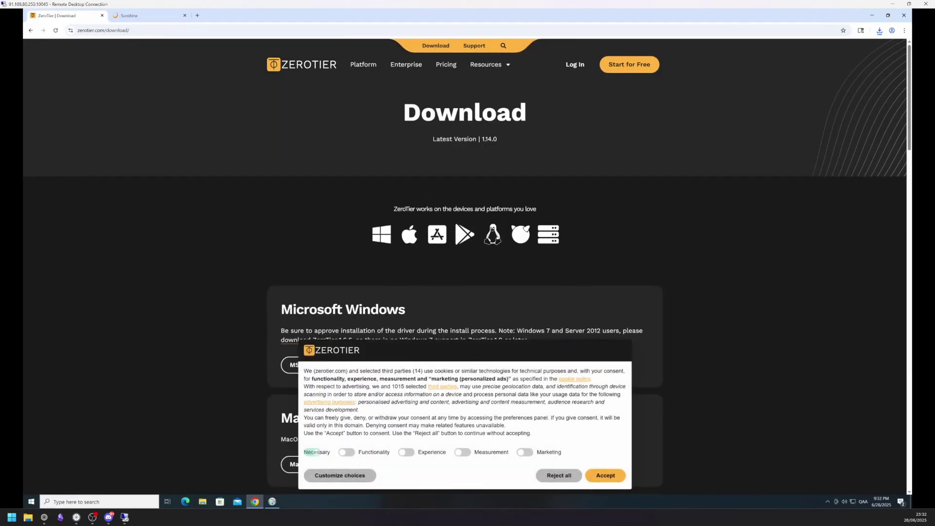
scroll(385, 214, down, 1)
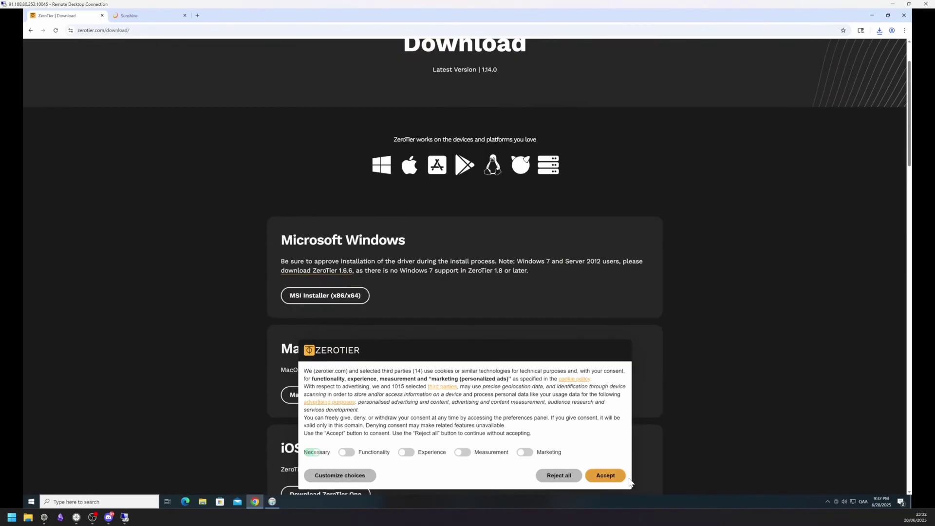
click(606, 476)
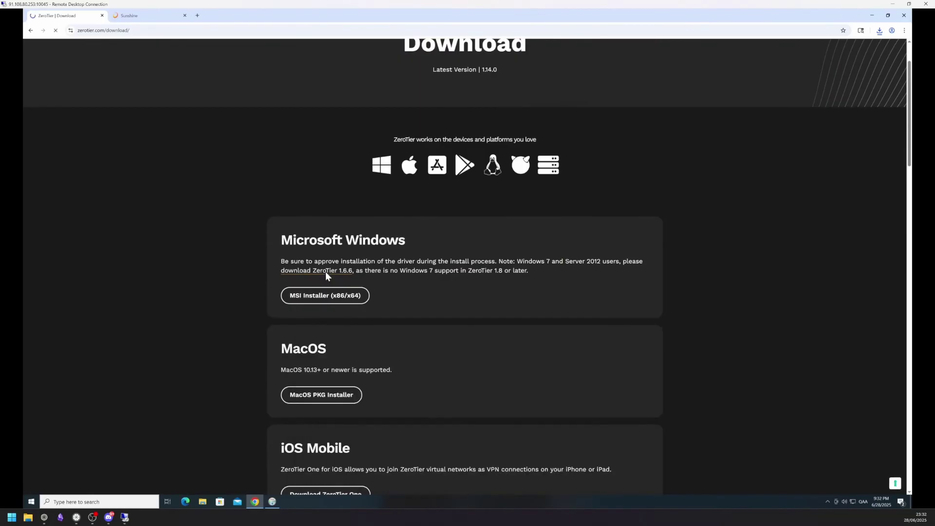
click(334, 299)
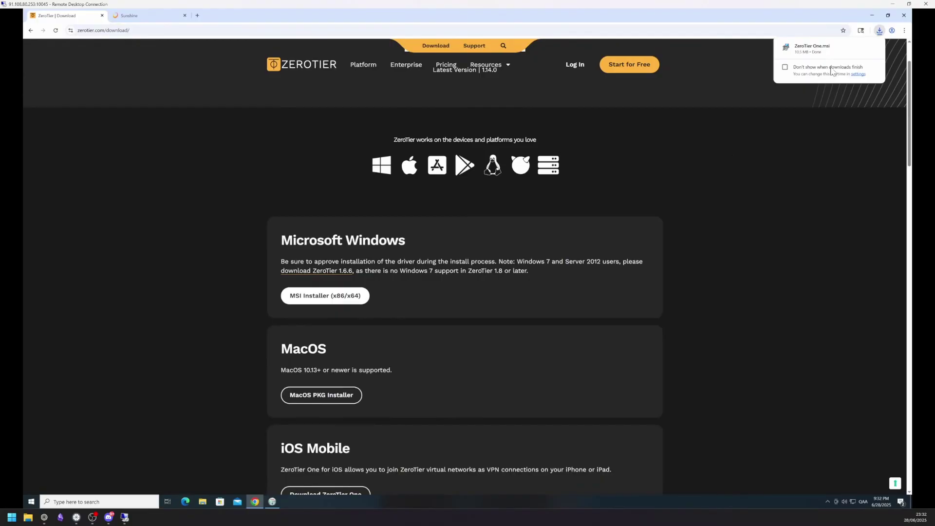
click(820, 47)
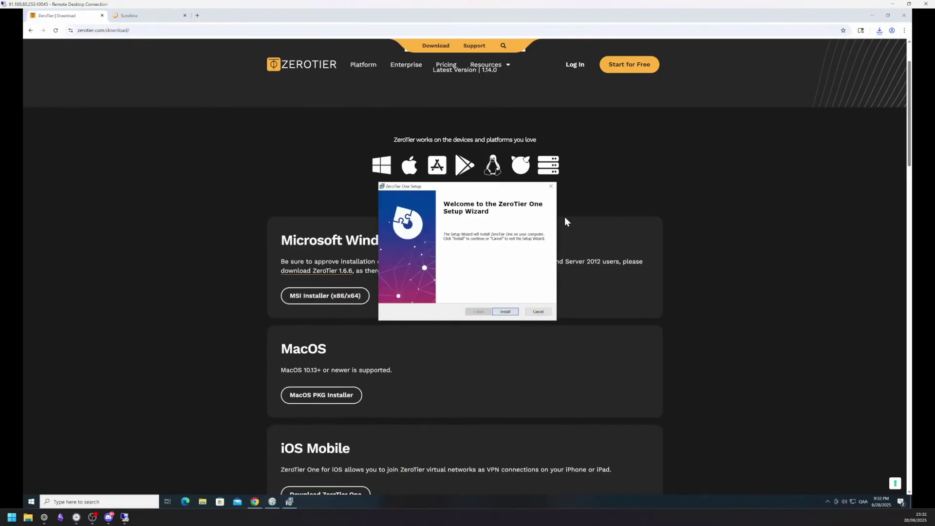
click(505, 312)
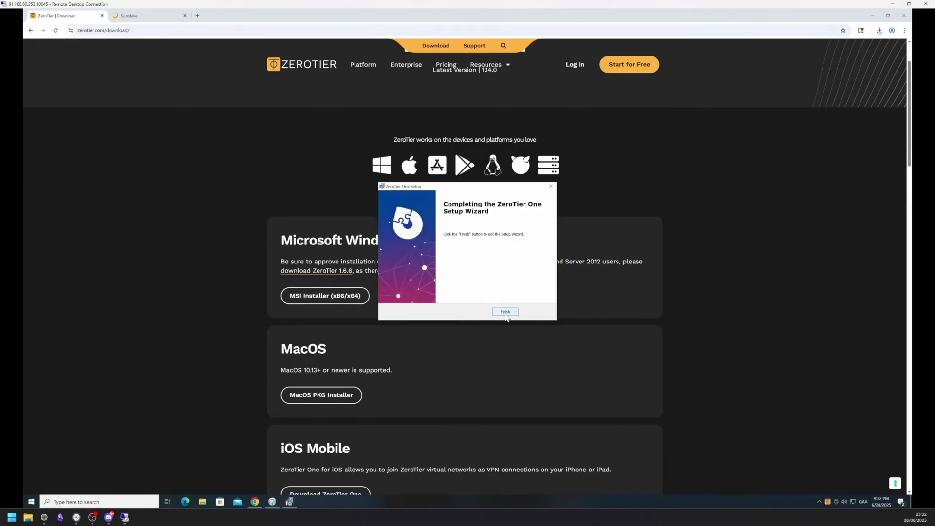
click(502, 313)
scroll(489, 302, up, 2)
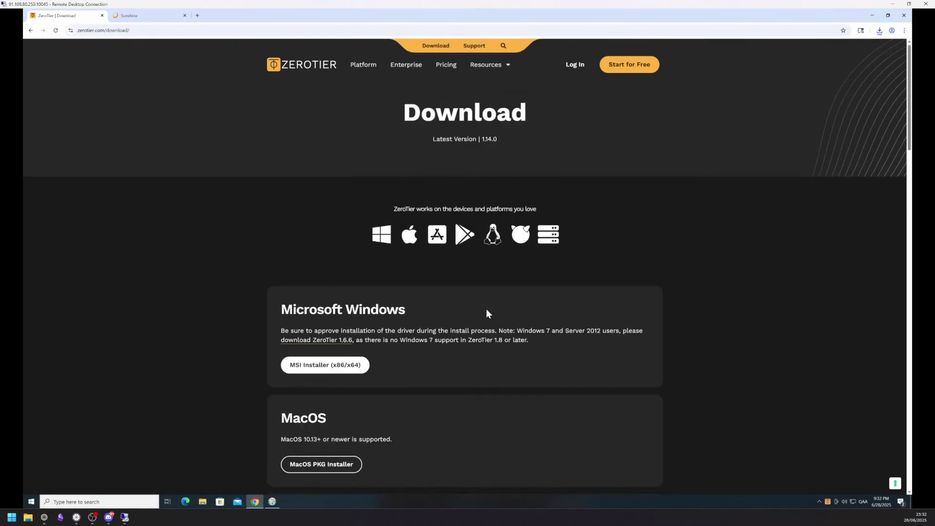
Sign in to ZeroTier Central, decline saving the password, and create the new network agitated_reed.
click(575, 68)
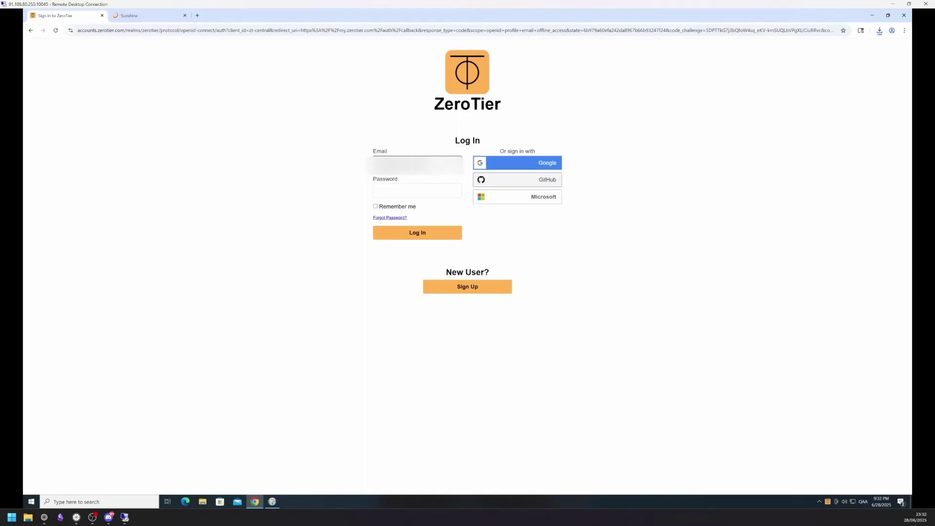
key(Tab)
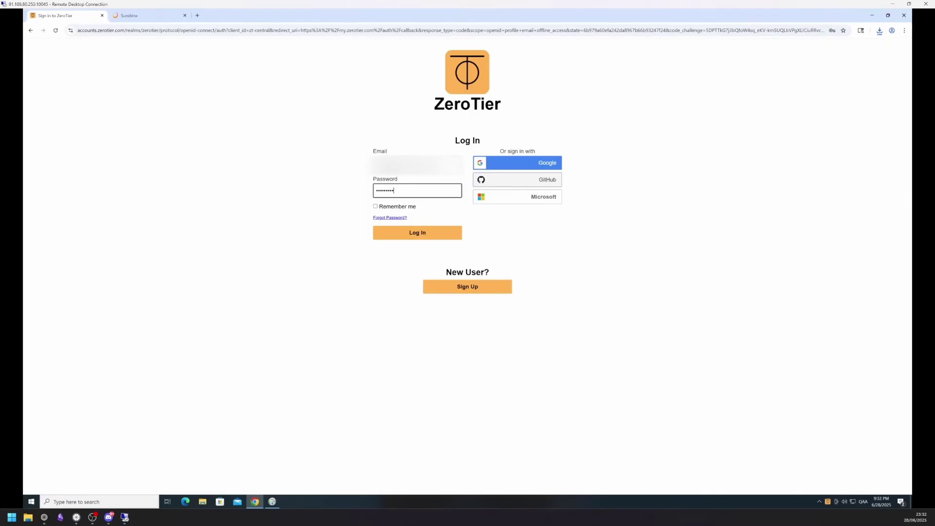
key(Return)
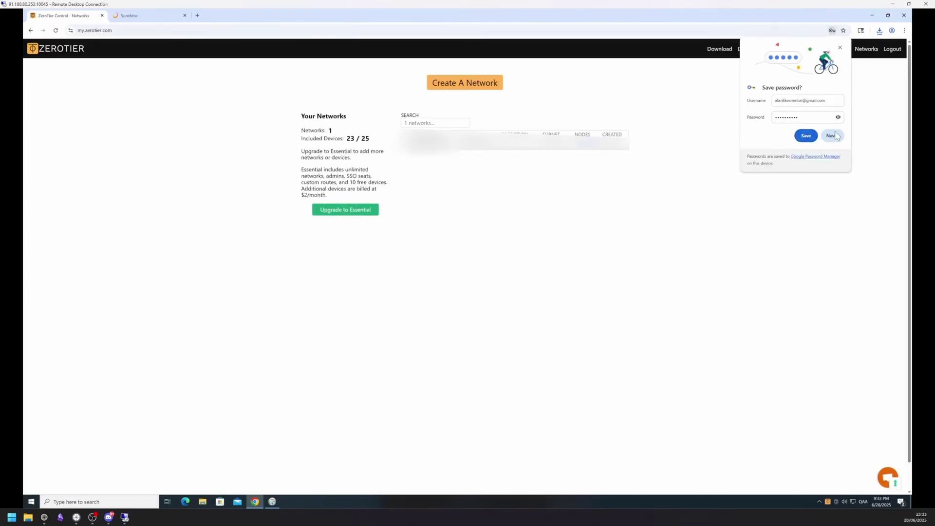
click(838, 136)
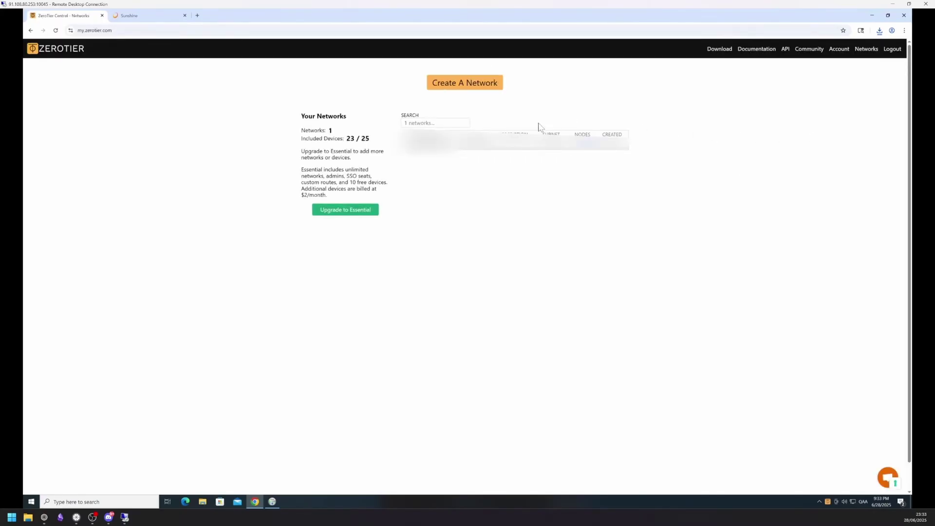
click(466, 86)
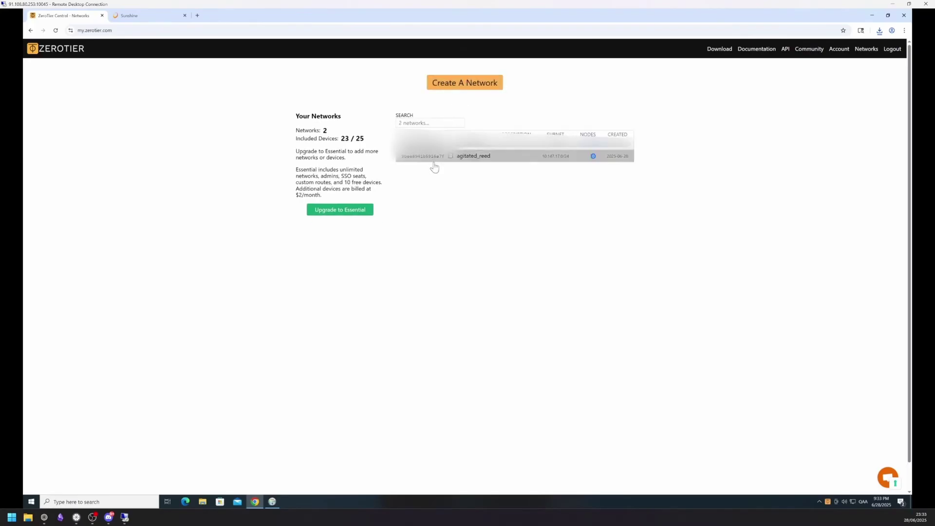
Open agitated_reed's details and start Join New Network from the ZeroTier tray menu.
click(431, 157)
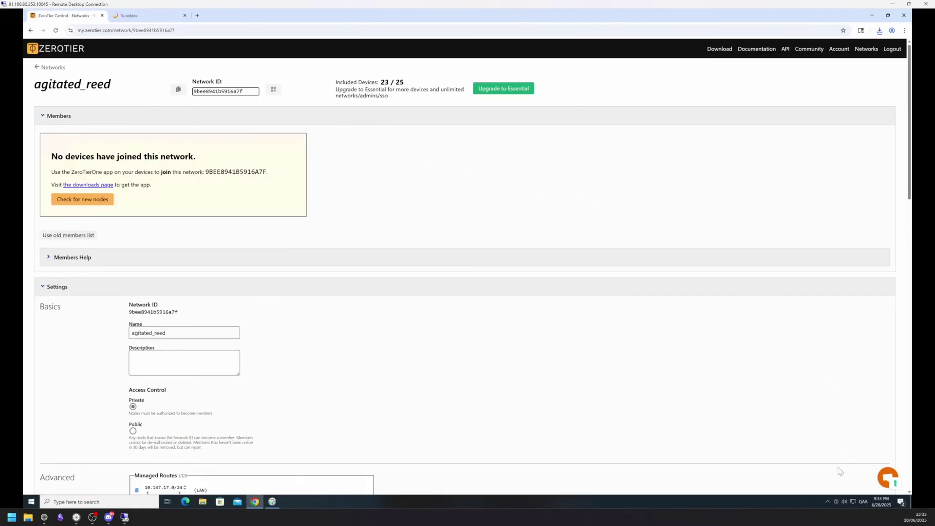
click(826, 501)
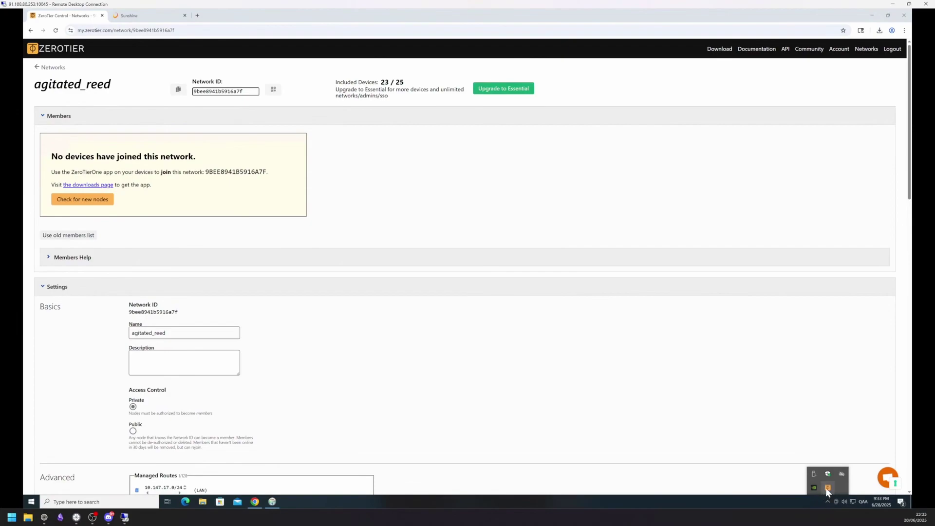
click(827, 488)
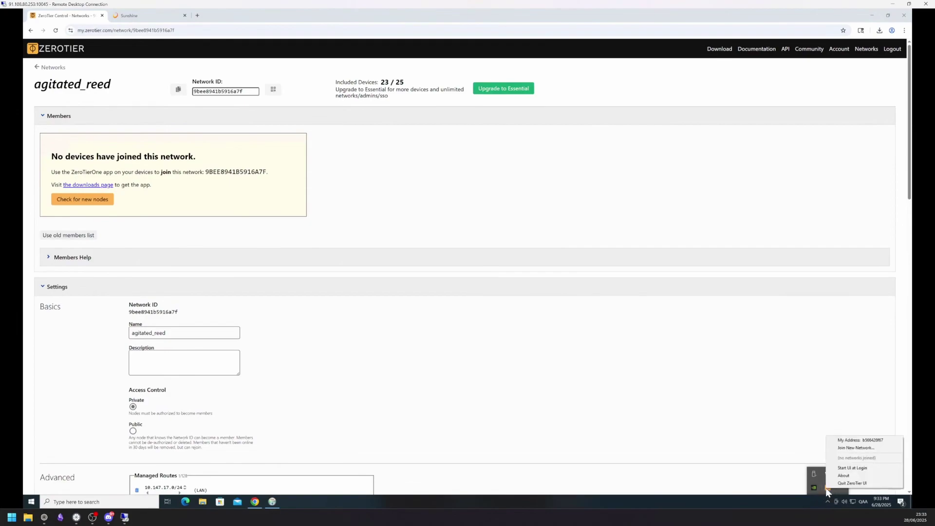
click(870, 469)
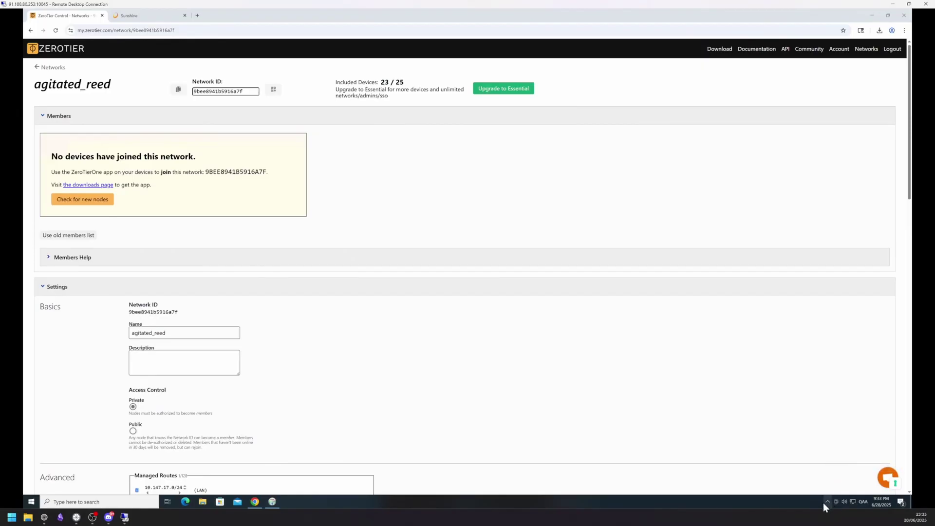
click(827, 501)
click(827, 488)
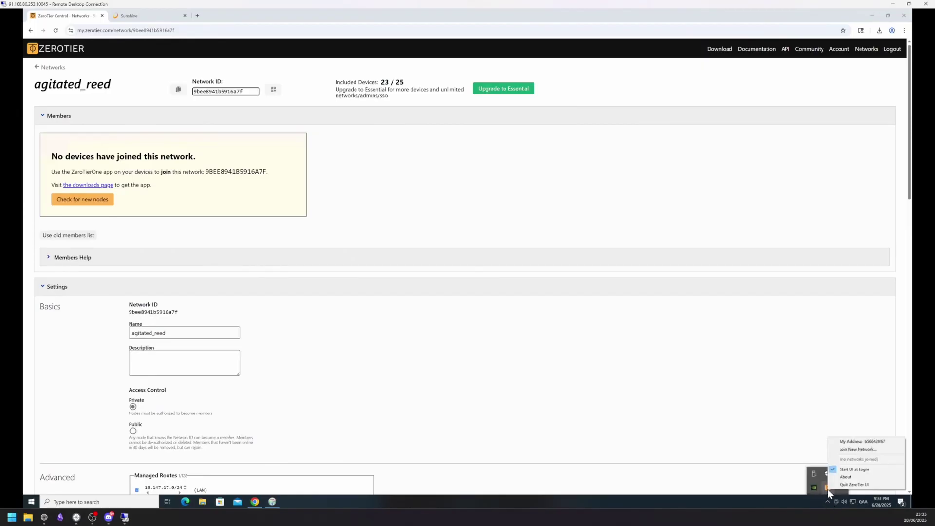
click(859, 449)
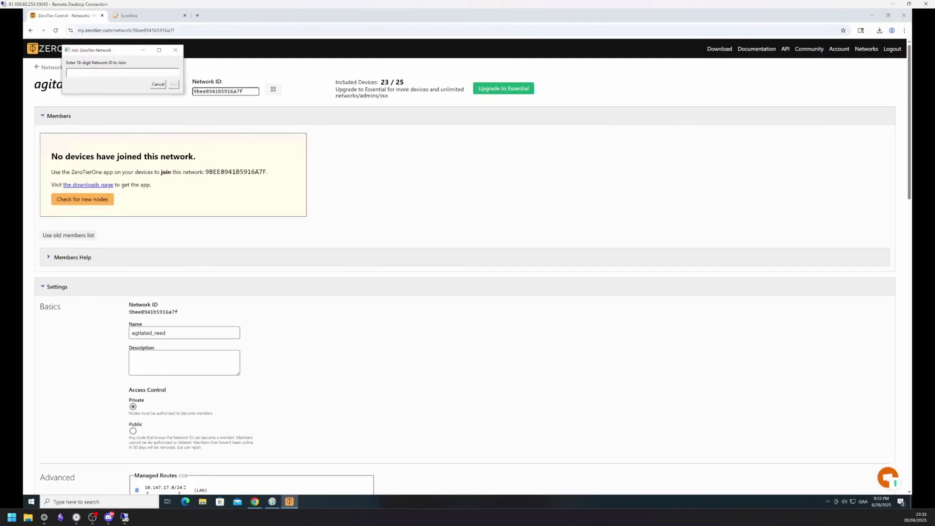
Paste agitated_reed's copied network ID into the join window and join the cloud PC.
drag(109, 55, 507, 166)
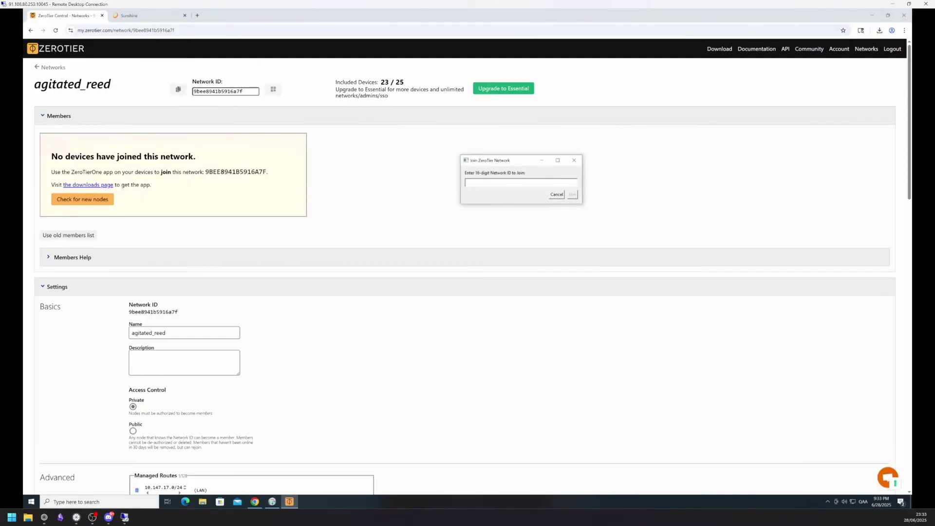
click(179, 89)
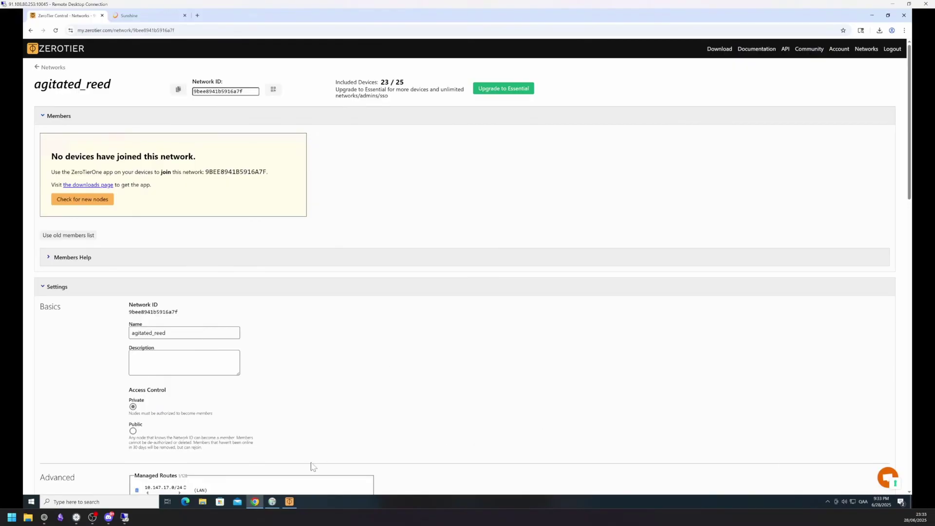
click(293, 503)
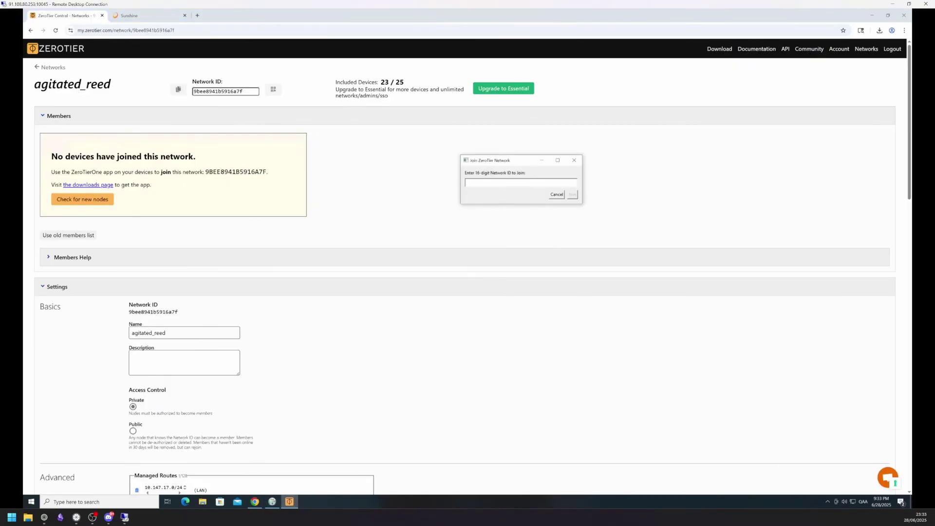
key(ctrl+v)
click(572, 195)
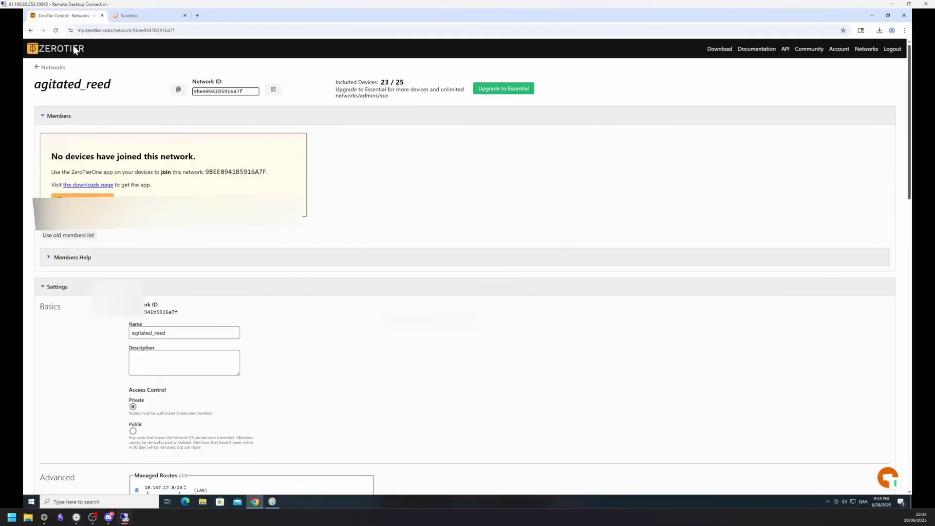
Authorize both new member devices in agitated_reed's member list and save each.
click(56, 31)
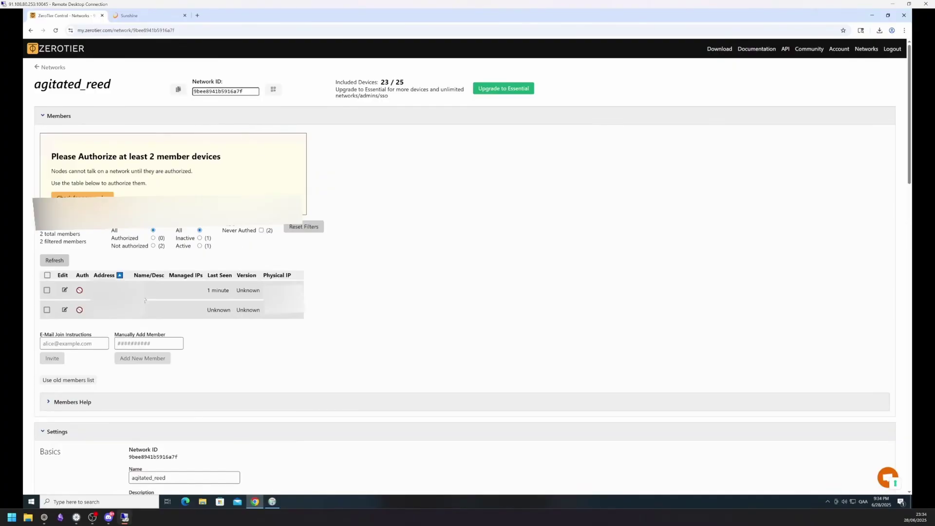
click(65, 291)
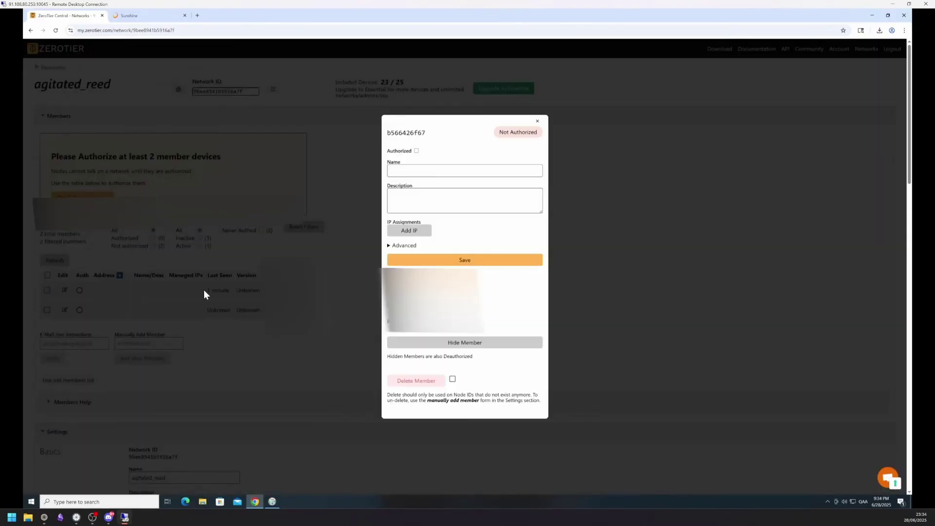
click(417, 151)
click(459, 259)
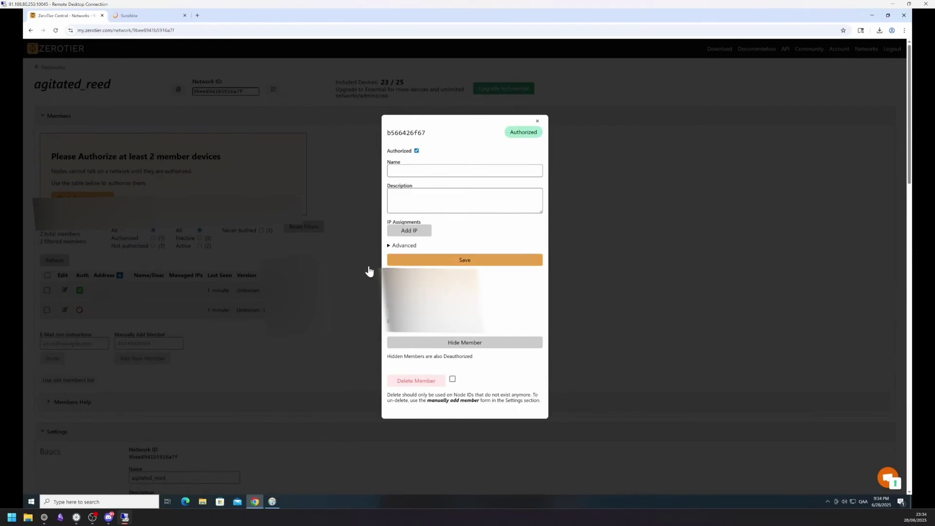
click(537, 121)
click(65, 310)
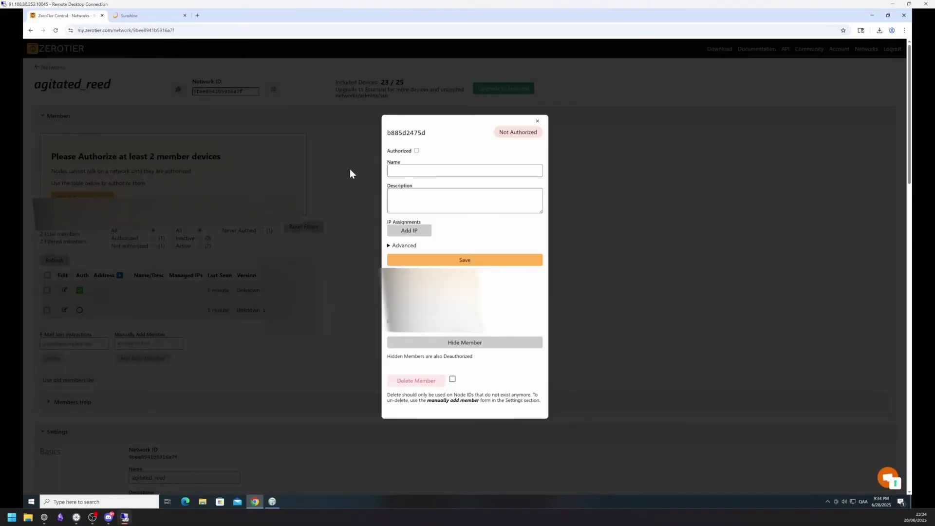
click(416, 151)
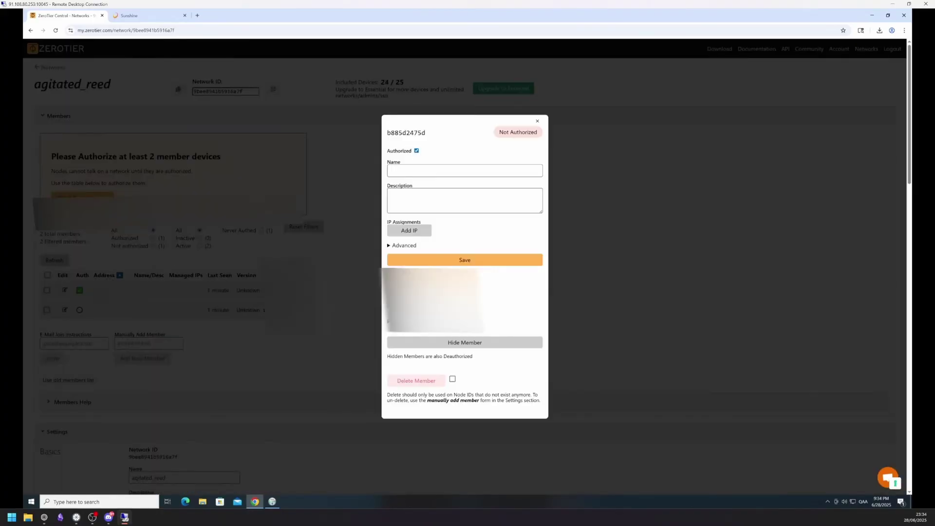
click(450, 261)
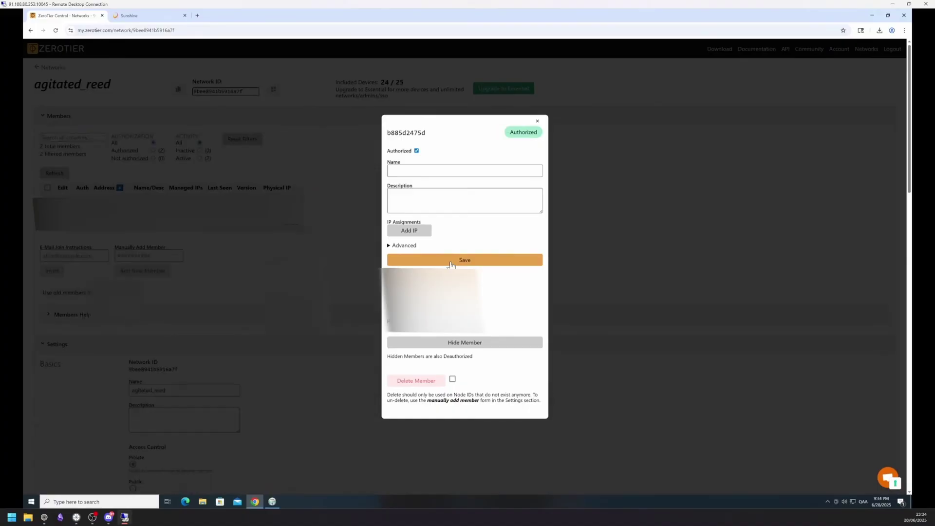
click(538, 121)
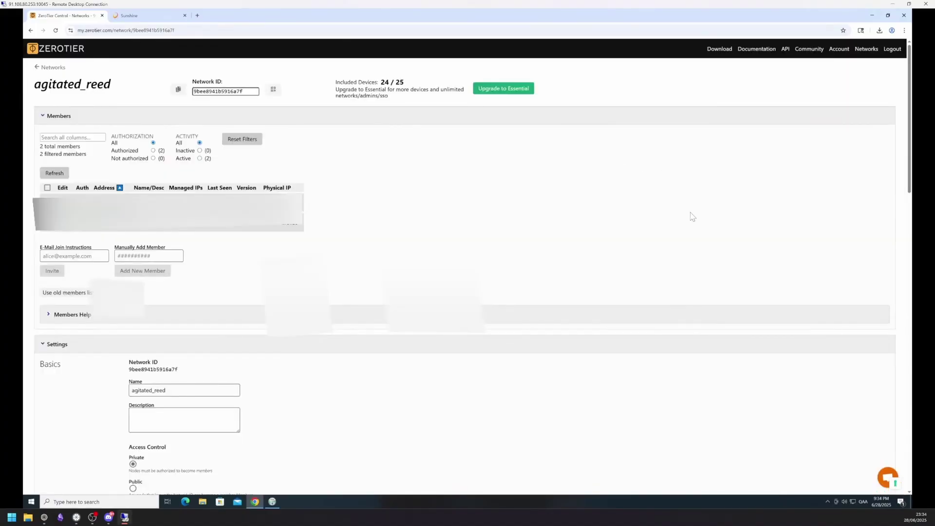
Confirm agitated_reed is ticked in the ZeroTier tray menu, then open the remote Start menu.
click(828, 501)
click(828, 488)
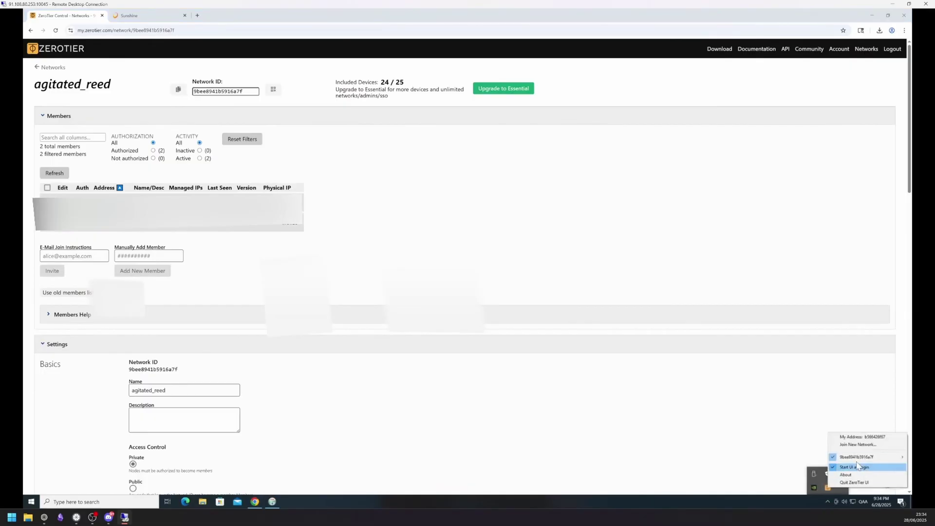
mouse_move(844, 465)
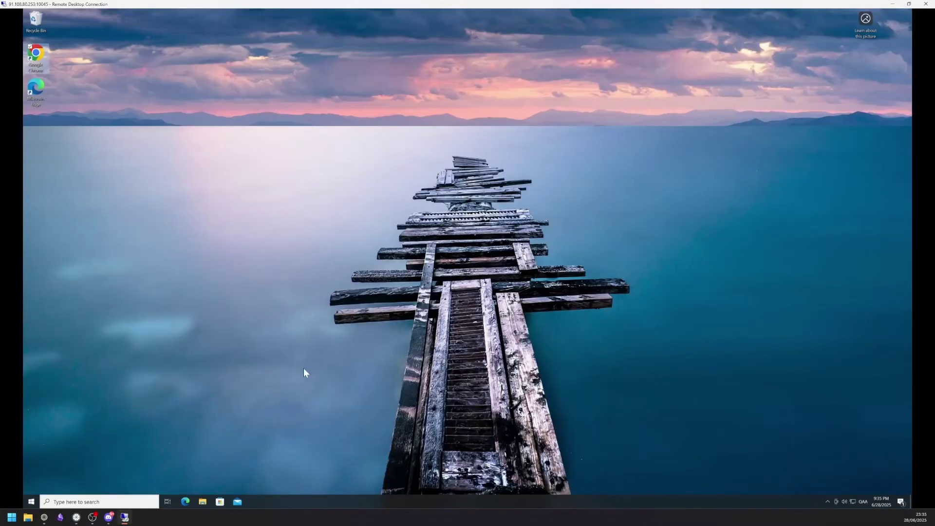
click(30, 500)
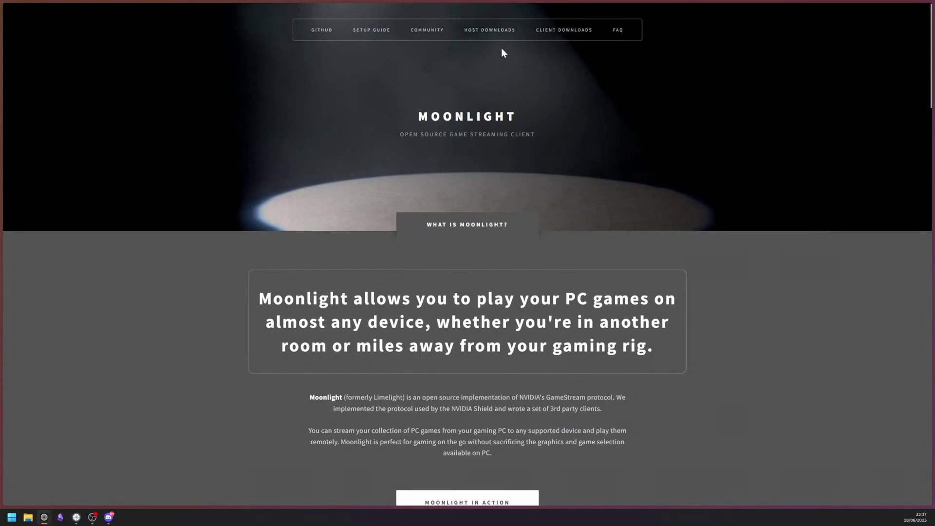
Download the Moonlight PC v6.1.0 Windows installer, complete the repair, and launch Moonlight.
mouse_move(553, 39)
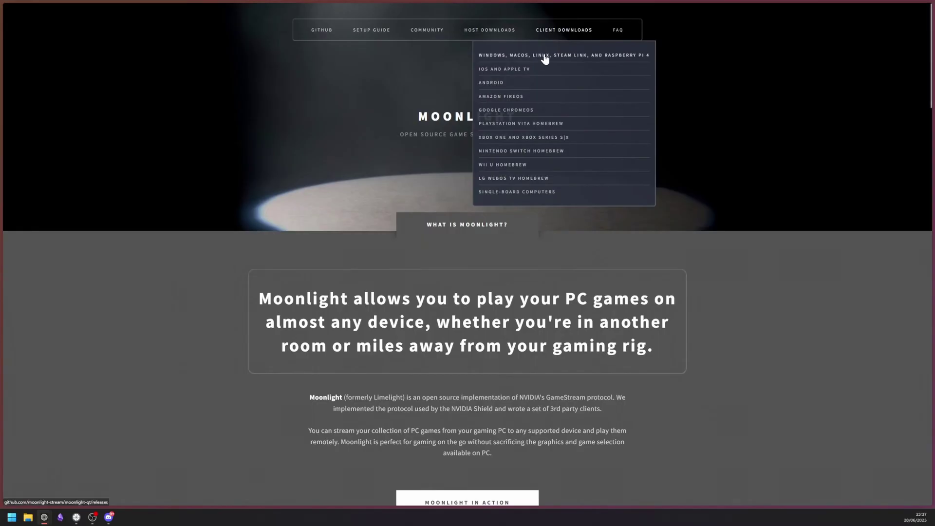
click(544, 55)
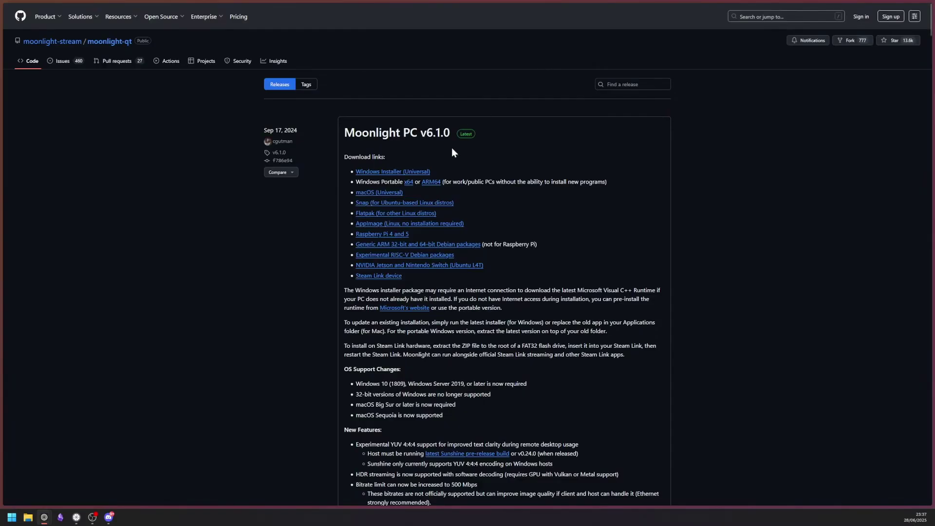
click(397, 173)
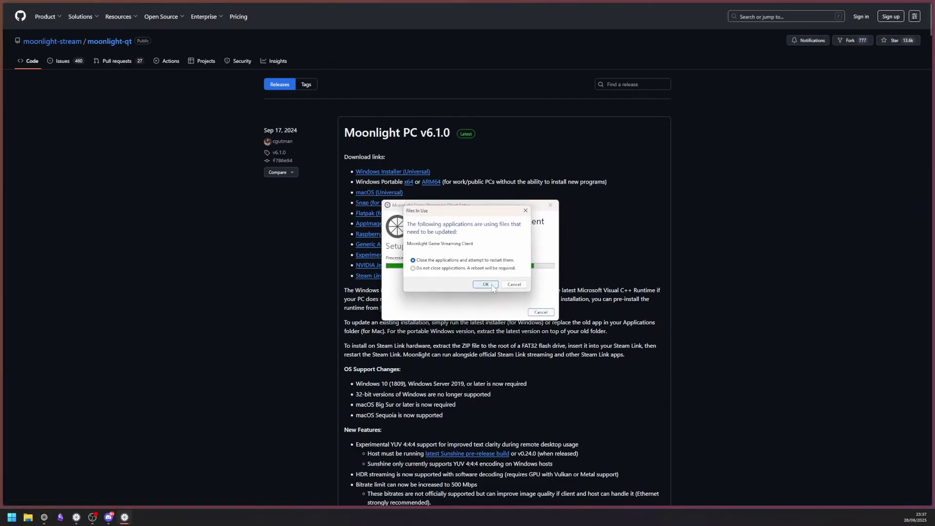
click(491, 285)
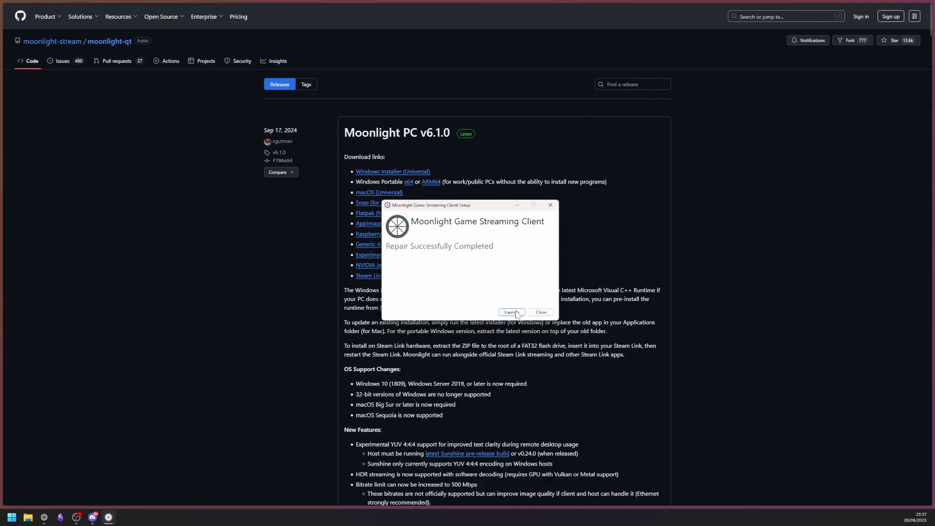
click(512, 312)
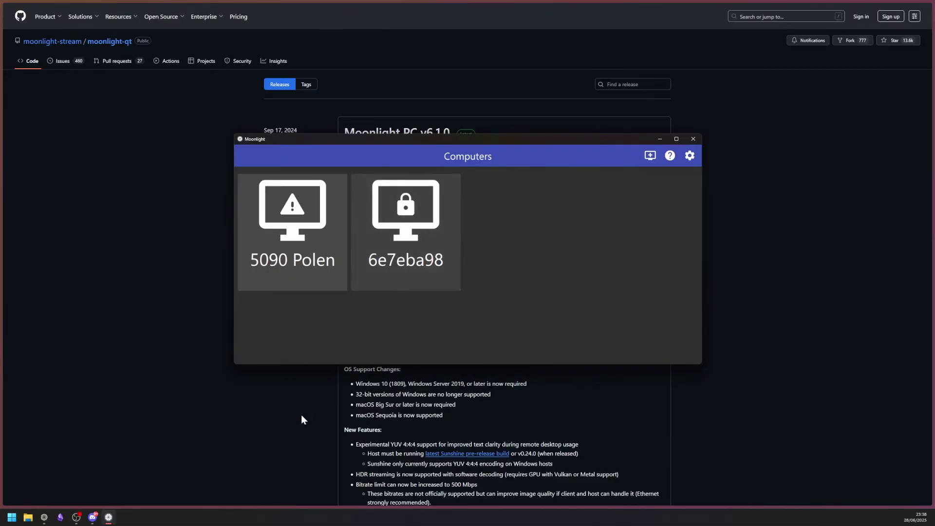
Open the local Start menu search to look for Remote Desktop Connection.
click(10, 520)
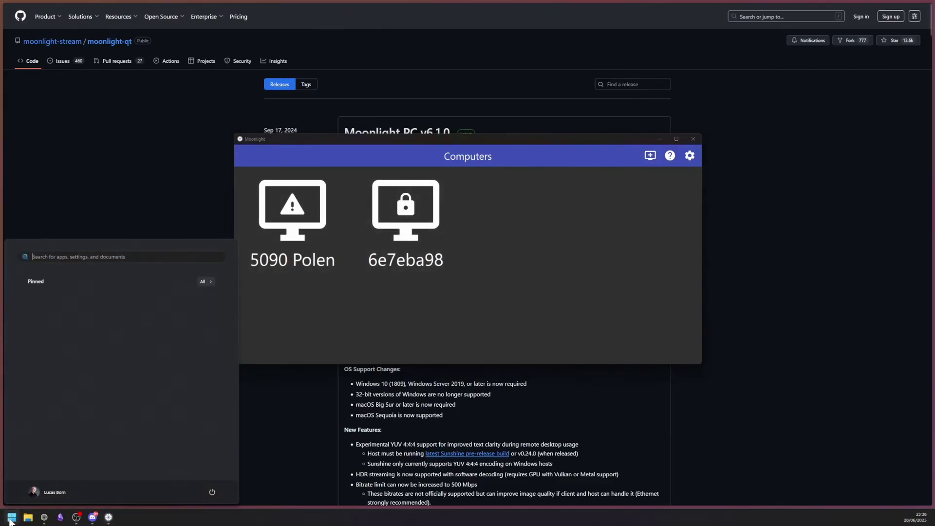
Launch Remote Desktop Connection via 'rd', connect to the saved cloud PC, and maximize the session.
text(rd)
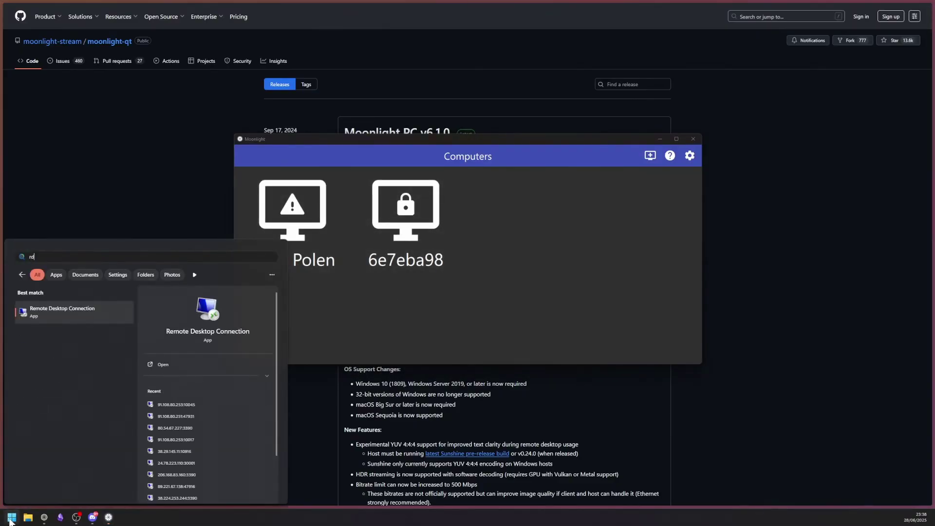
key(Return)
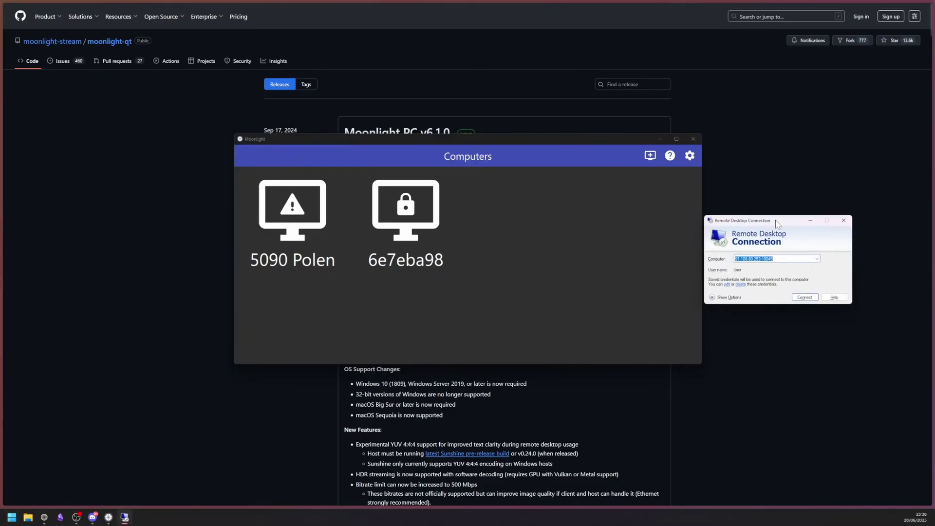
click(808, 298)
drag(542, 246, 841, 263)
double_click(541, 267)
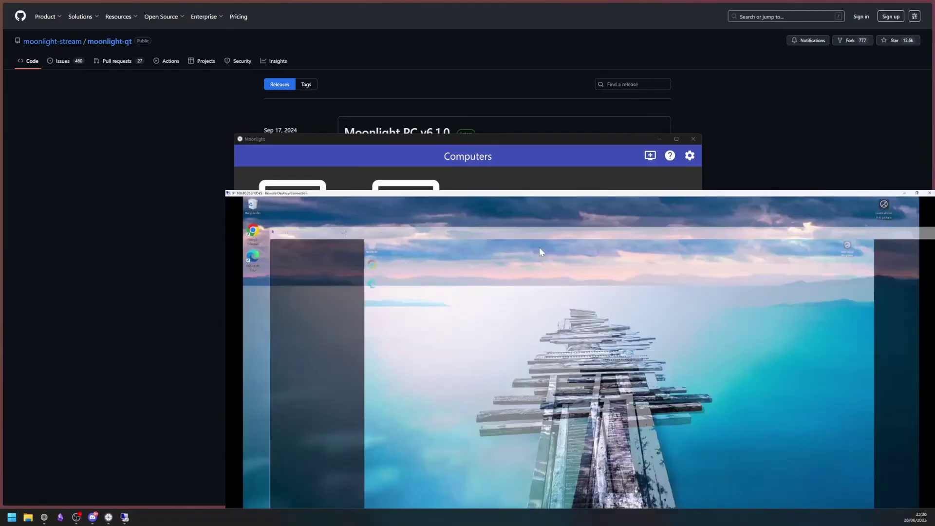
Launch Sunshine from the remote search and sign in to its web UI with username and password.
click(71, 502)
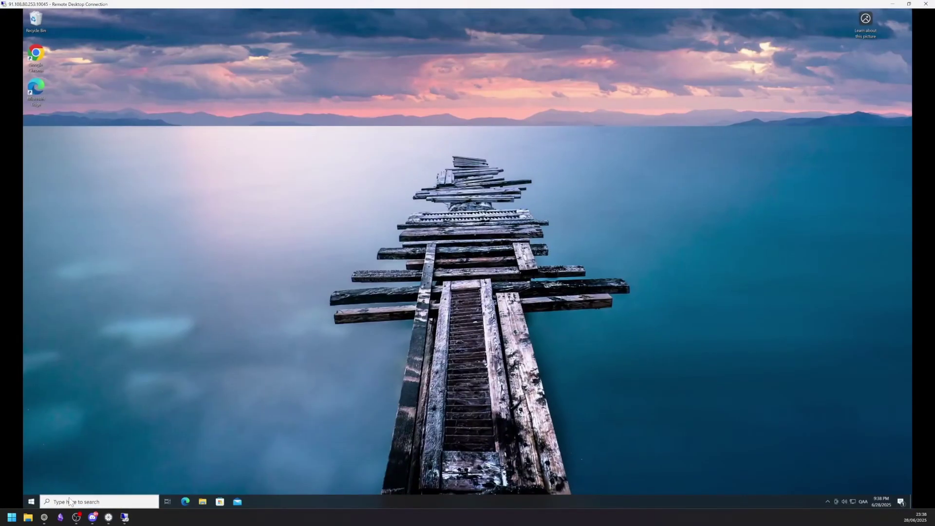
text(sunsh)
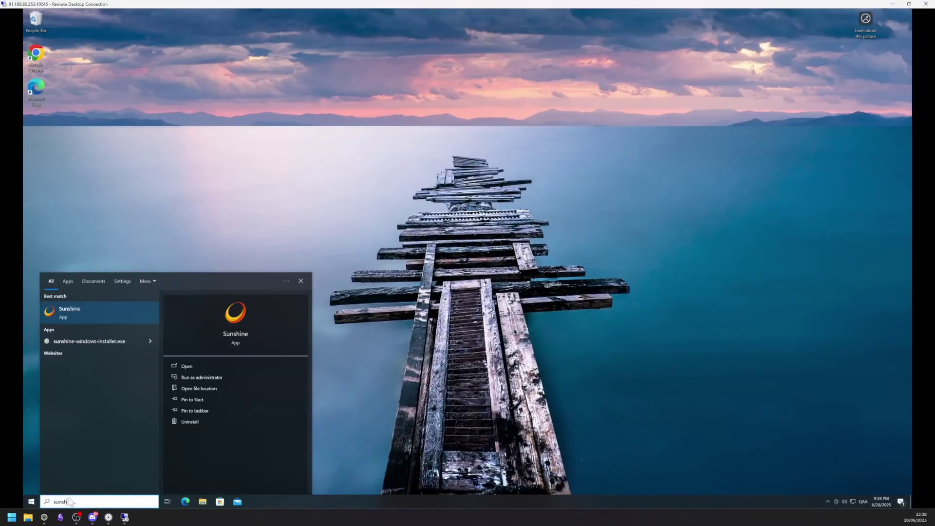
key(Return)
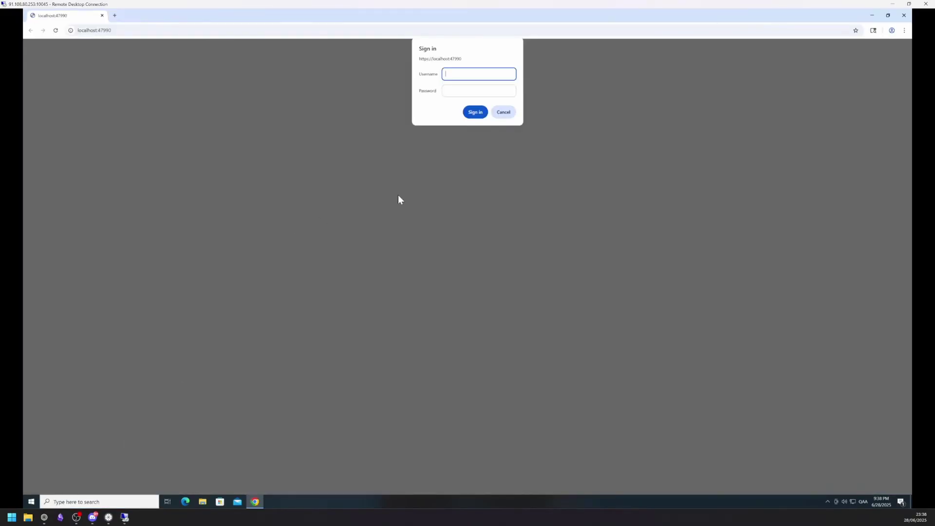
text(1234)
key(Tab)
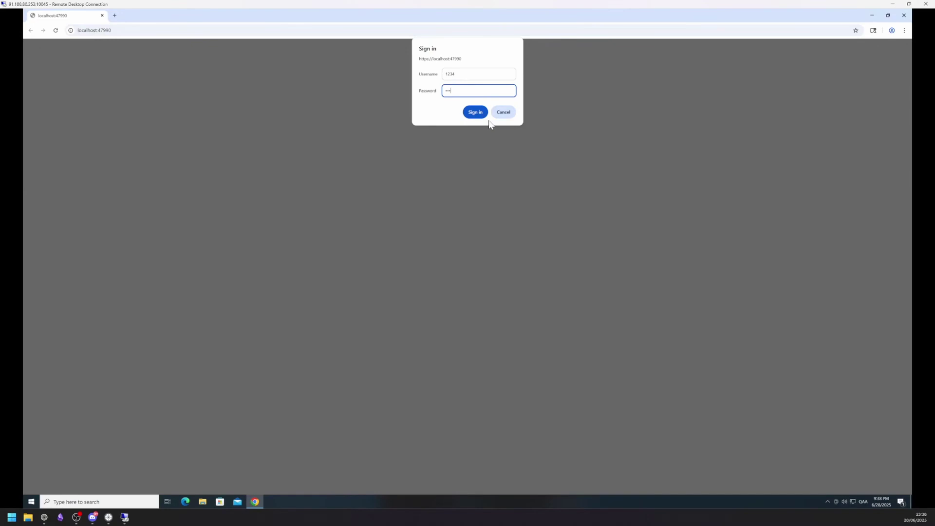
click(477, 112)
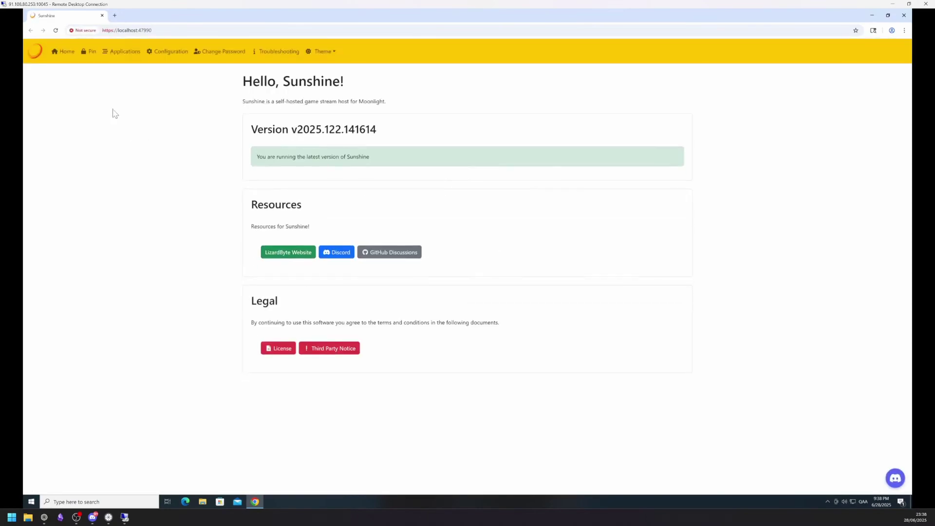
Open Sunshine's PIN pairing page and start pairing with host 6e7eba98 in Moonlight.
click(91, 51)
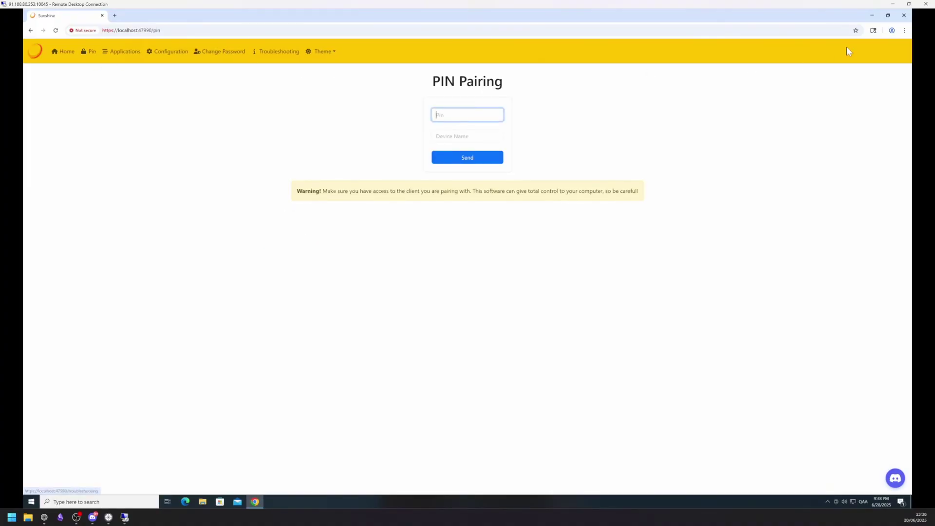
click(913, 5)
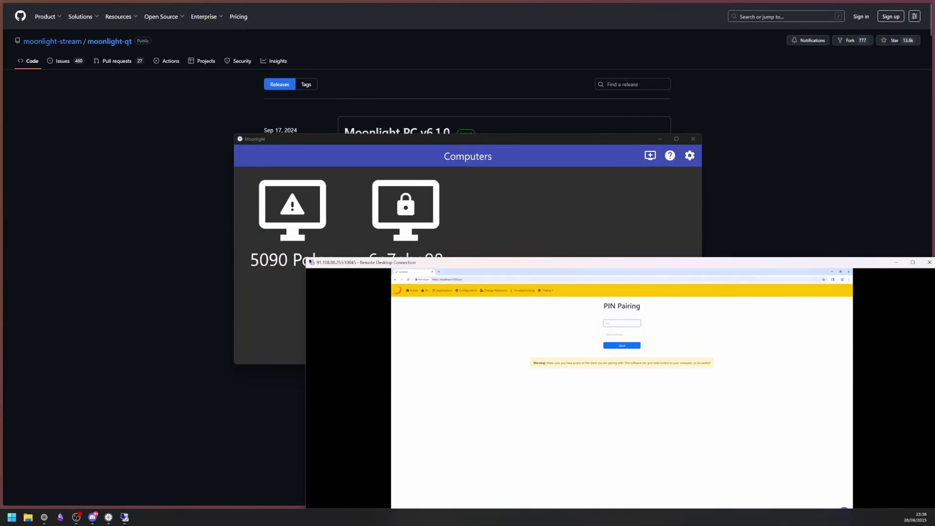
click(517, 205)
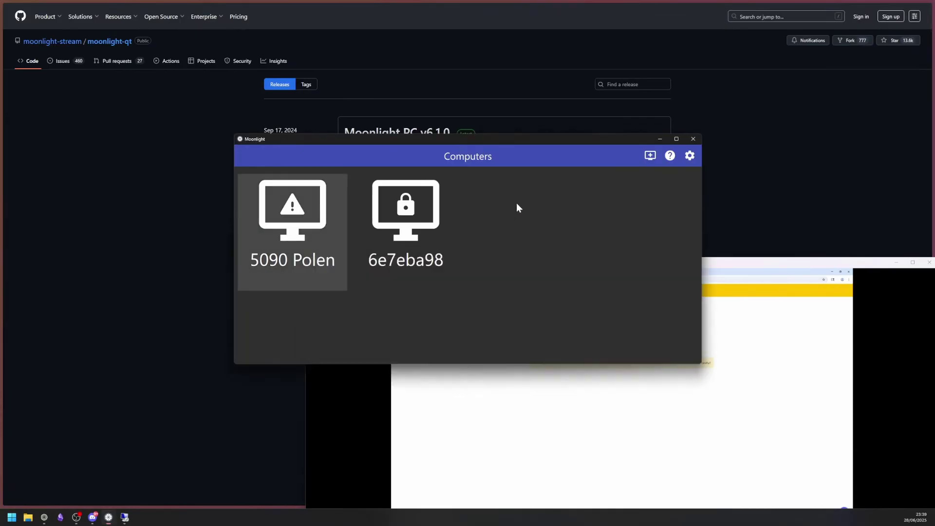
click(425, 242)
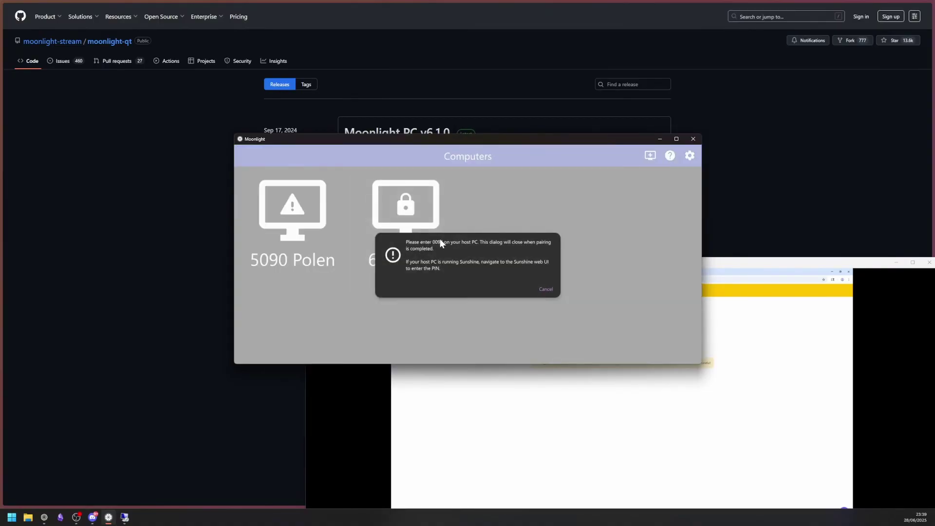
Enter Moonlight's PIN and device name 'Example' in Sunshine and send it.
click(776, 438)
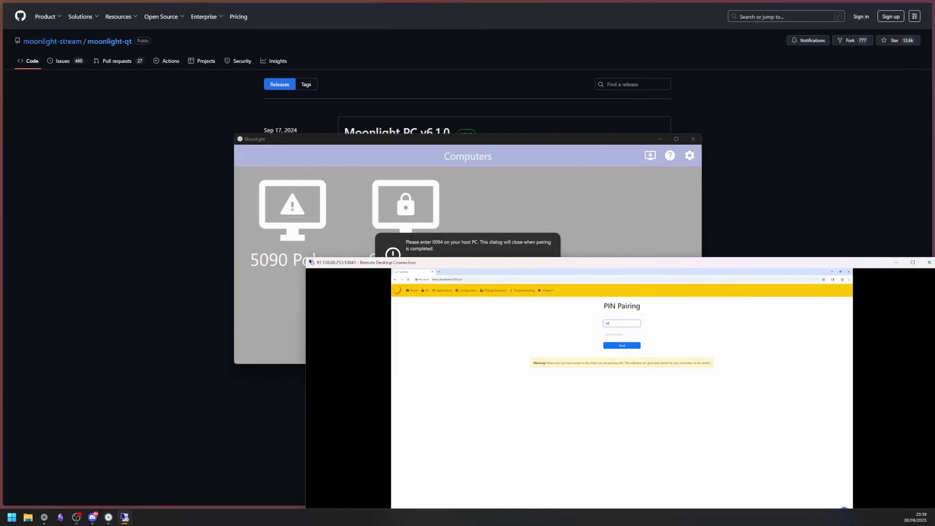
click(622, 334)
click(913, 262)
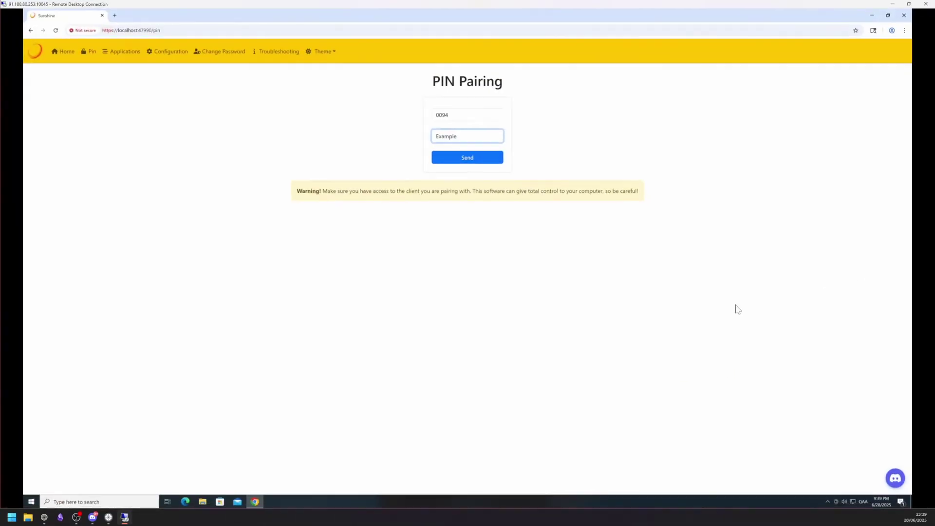
click(469, 158)
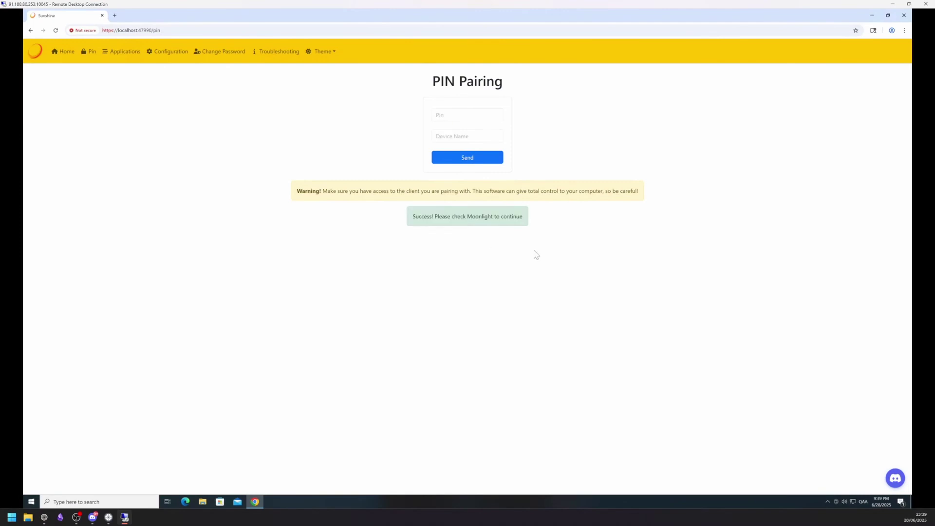
click(909, 5)
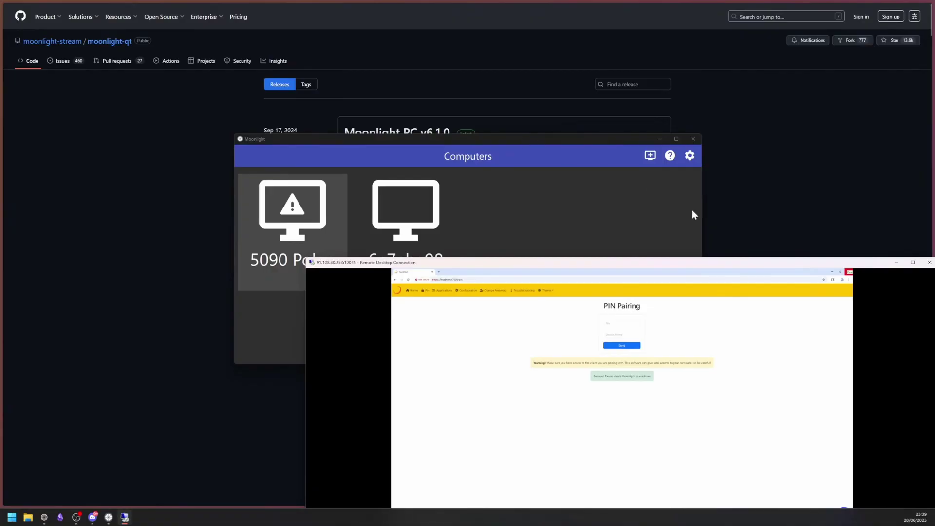
Close the remote session and keep 4K, 60 FPS, fullscreen and Stereo in Moonlight's settings.
click(928, 266)
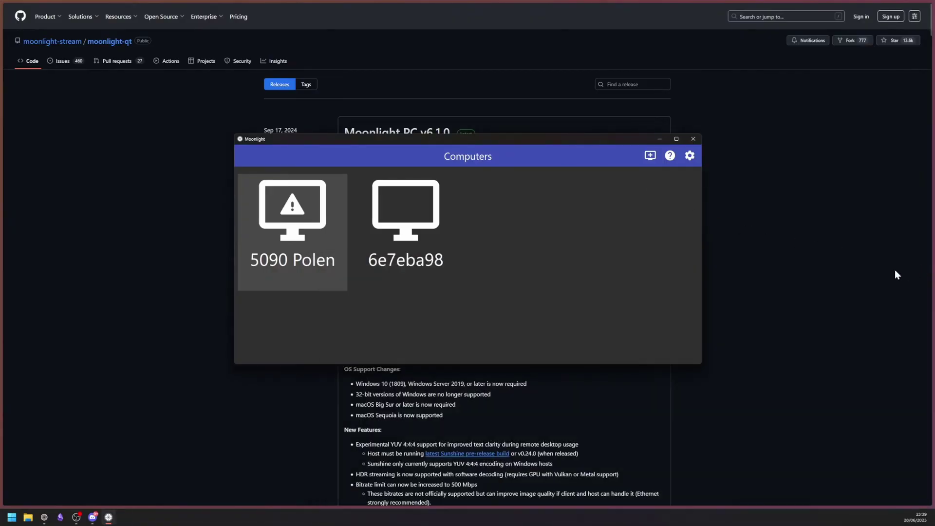
click(676, 138)
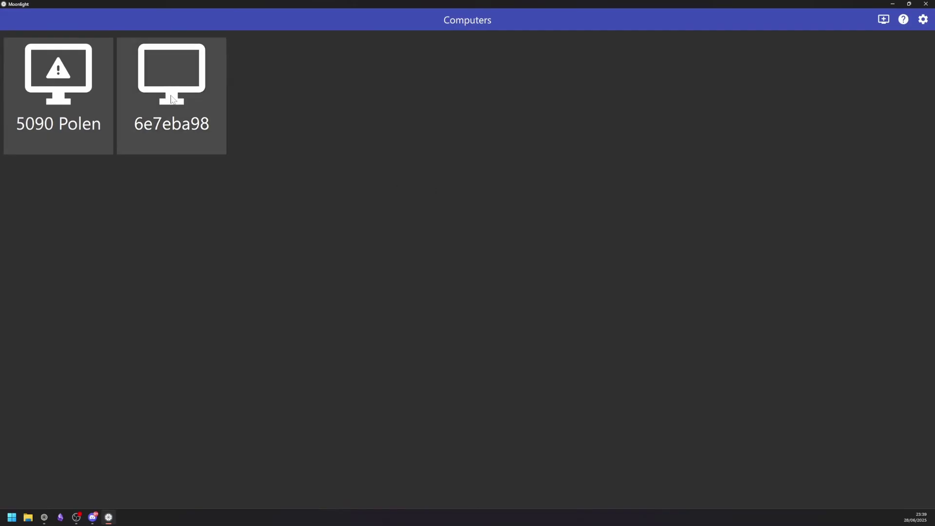
click(924, 20)
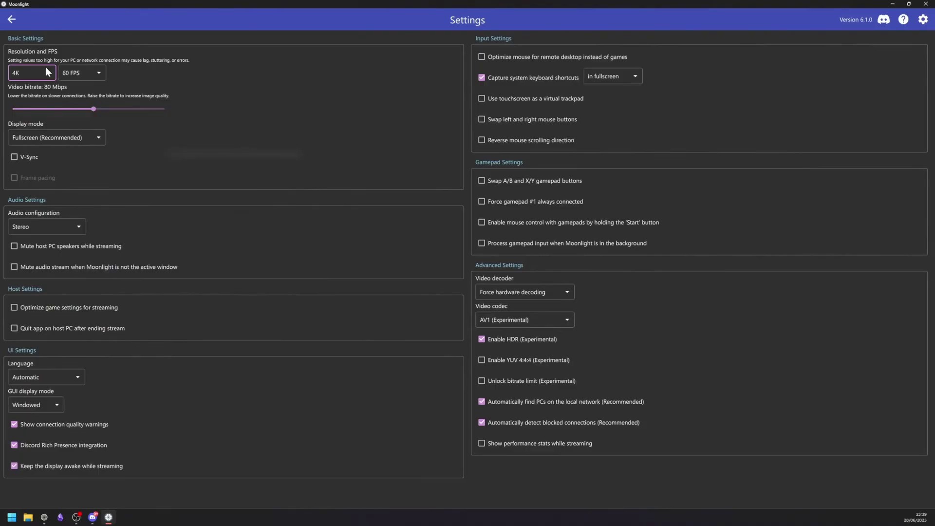
click(47, 70)
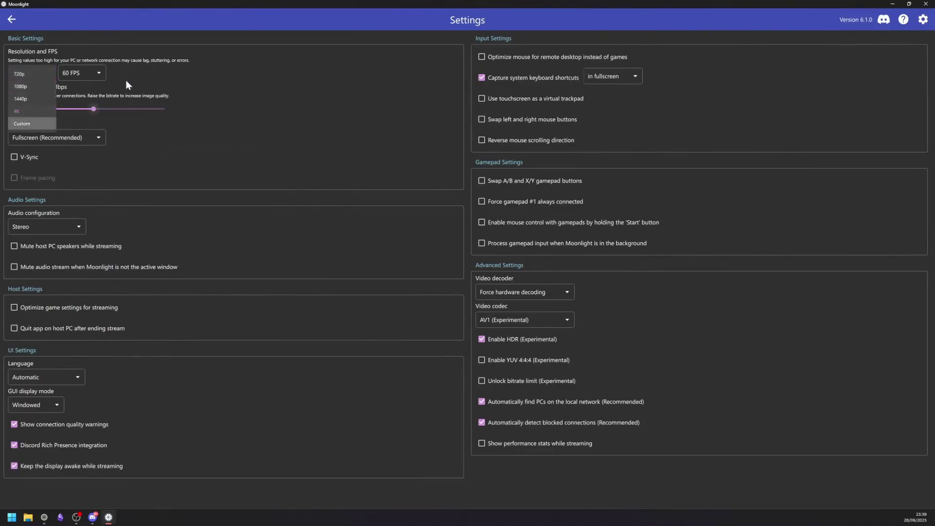
click(156, 74)
click(90, 75)
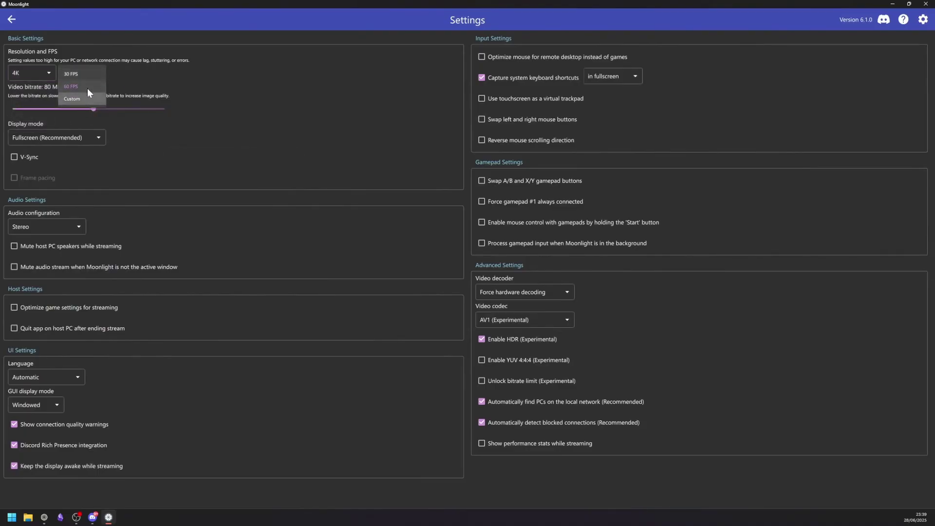
click(232, 74)
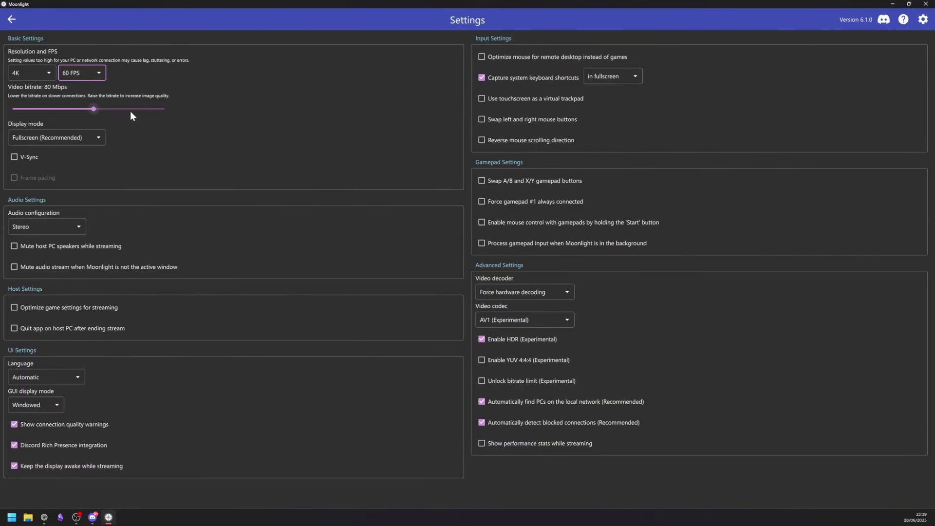
click(87, 138)
click(188, 144)
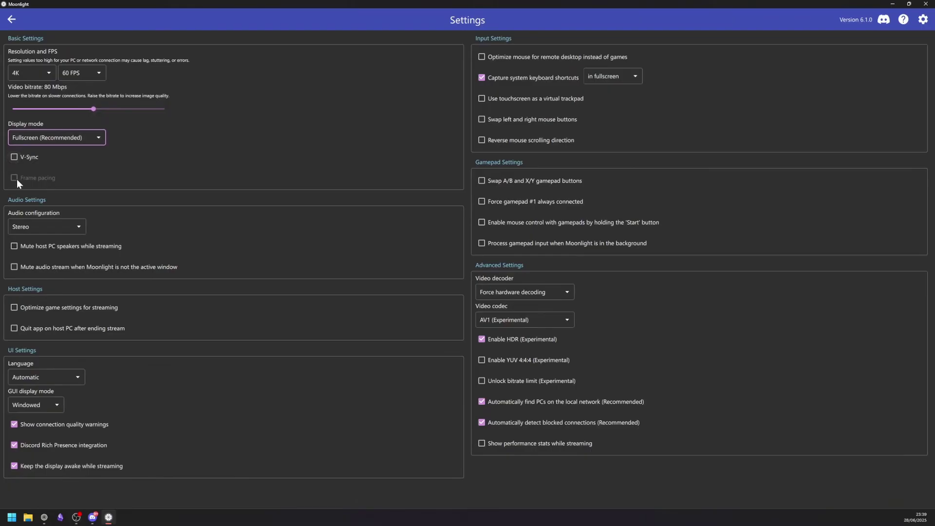
click(84, 232)
click(189, 234)
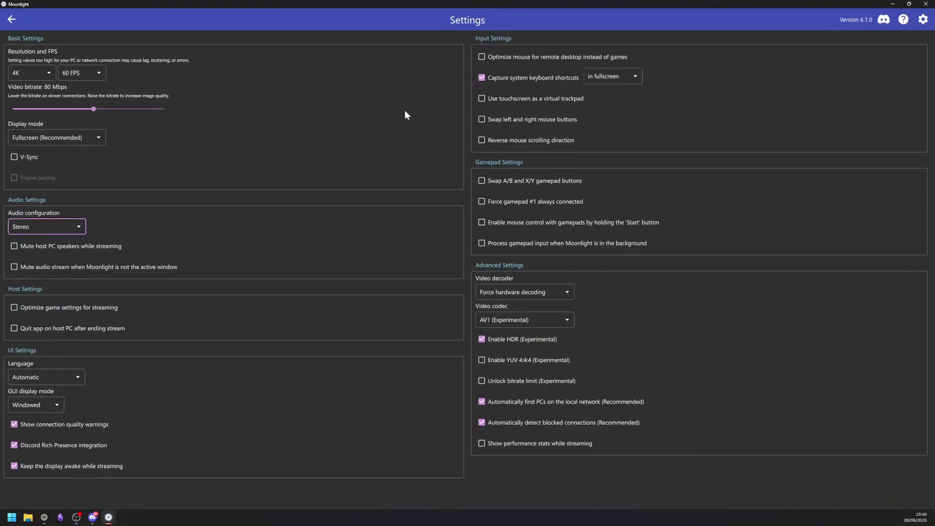
Set the decoder to Force hardware decoding and the codec to AV1, then return to Computers.
click(554, 293)
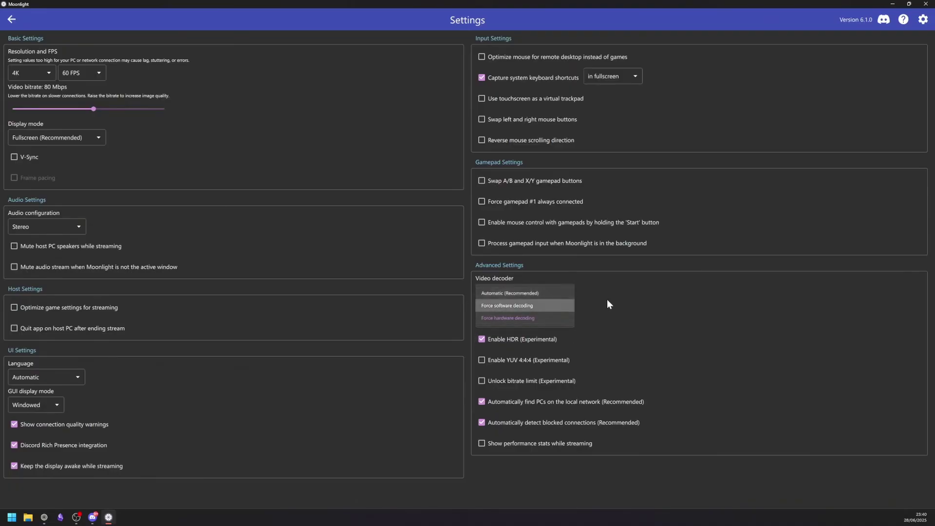
click(508, 318)
click(538, 320)
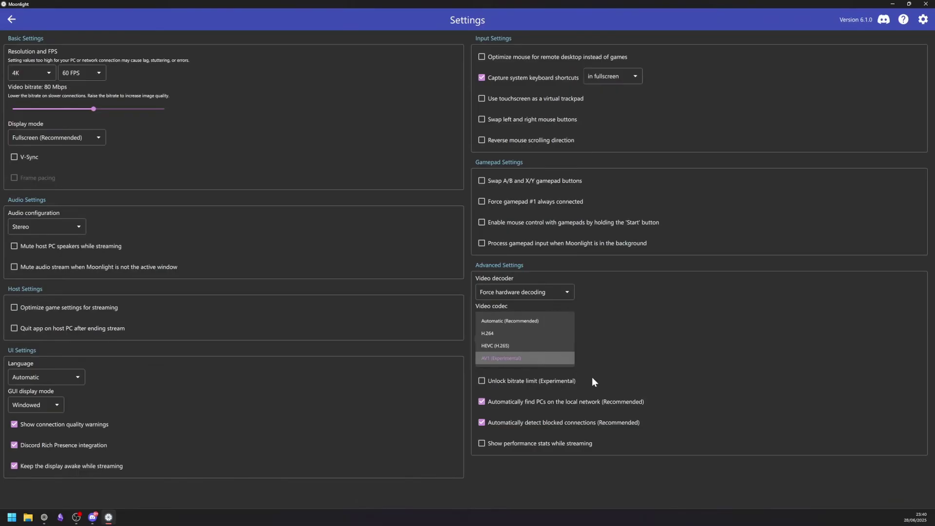
click(565, 359)
click(17, 20)
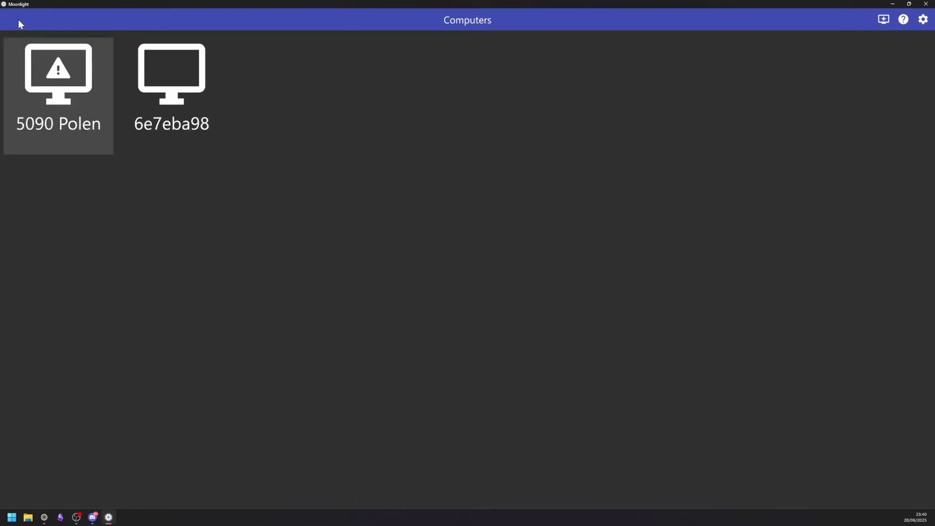
Open host 6e7eba98, launch Desktop, enter the Windows password, and launch Desktop again.
click(189, 87)
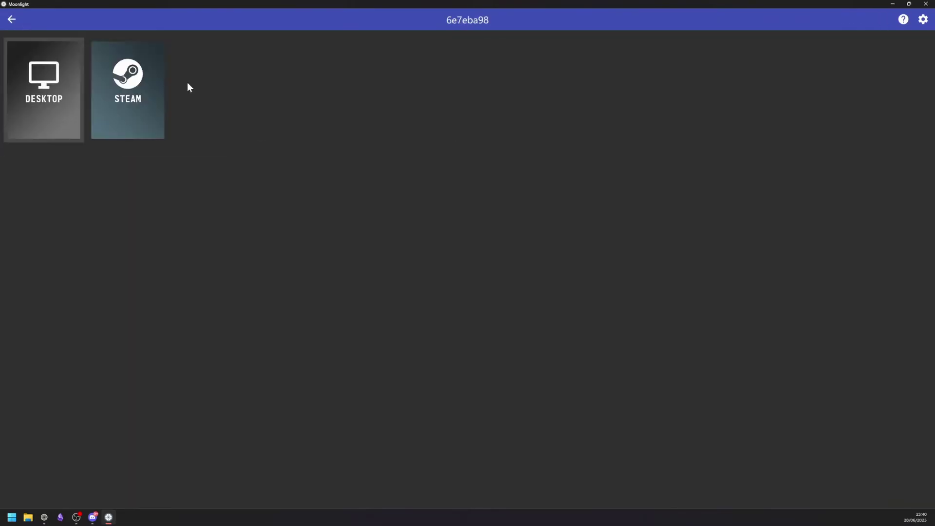
click(56, 99)
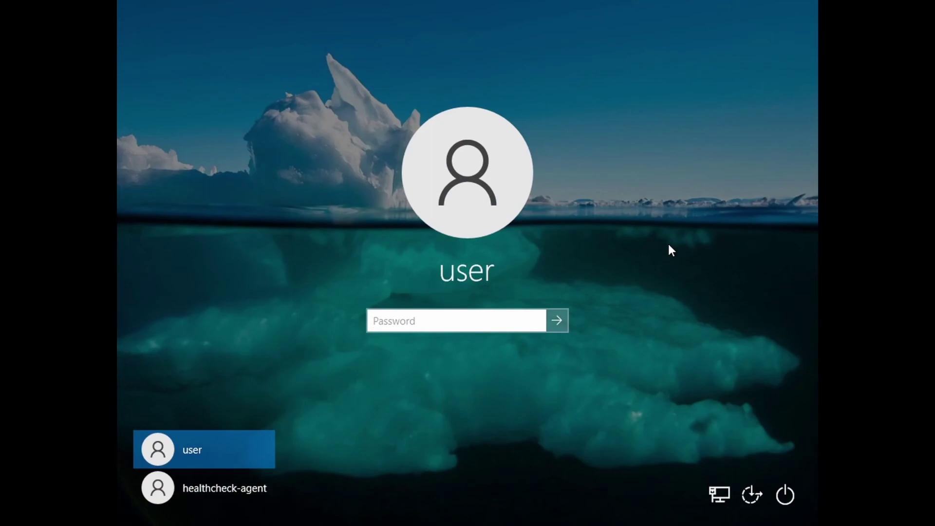
text(•••••••••••)
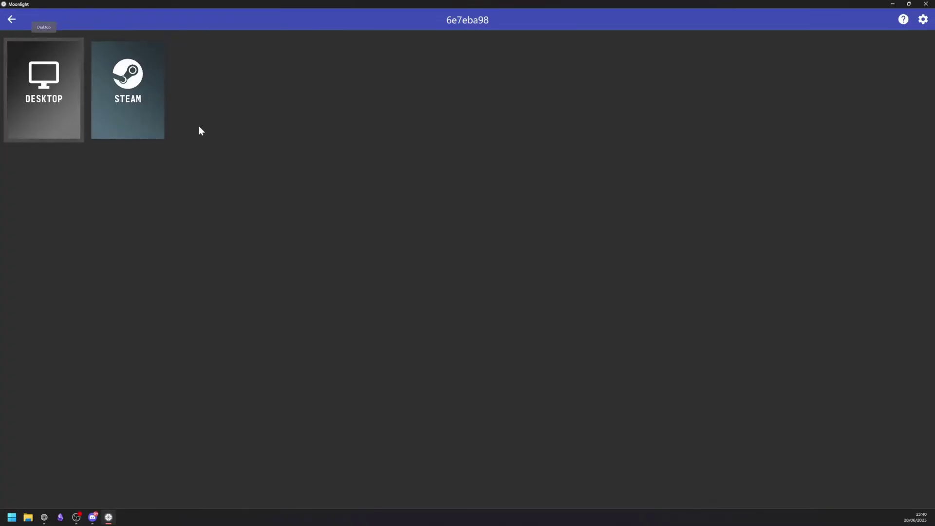
click(57, 105)
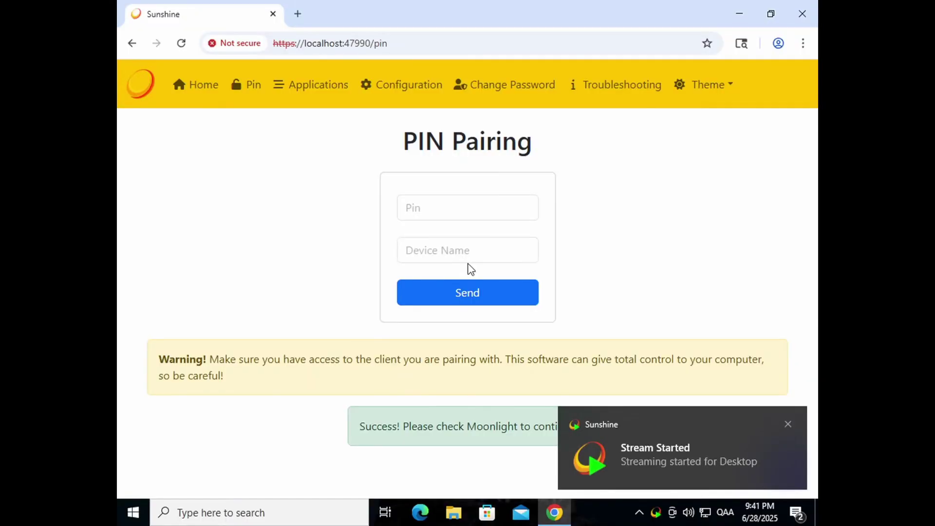
Minimize Chrome to reveal the cloud PC desktop and bring up its context menu.
click(739, 15)
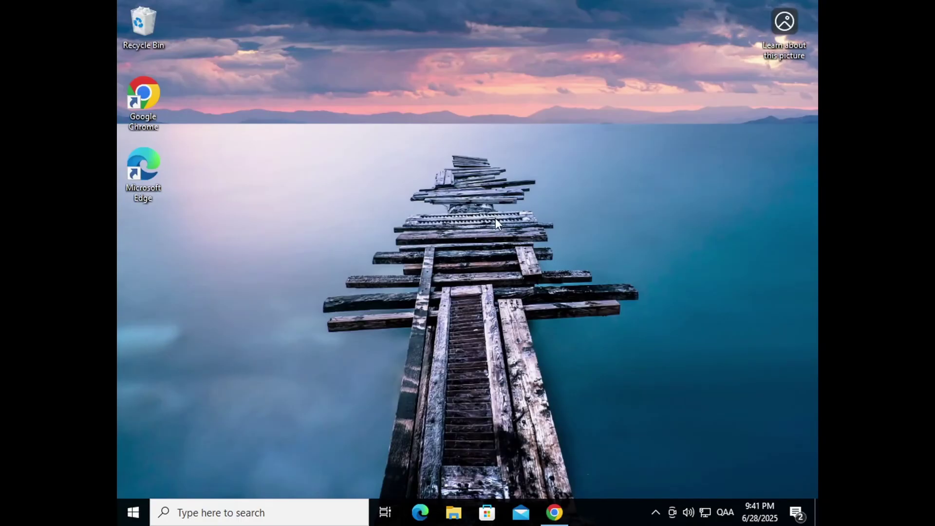
right_click(496, 218)
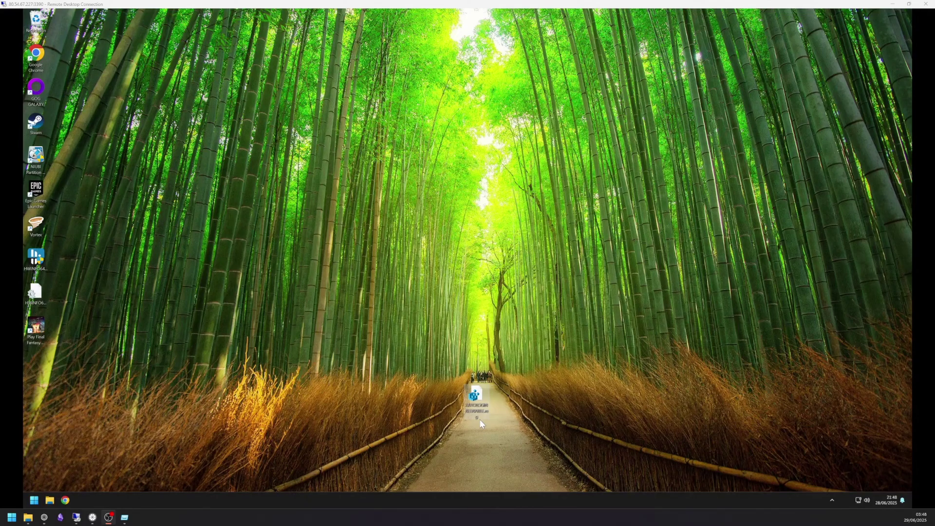
Merge AUTOLOGIN REENABLE.reg into the registry, approving the prompts and dismissing the success message.
click(479, 412)
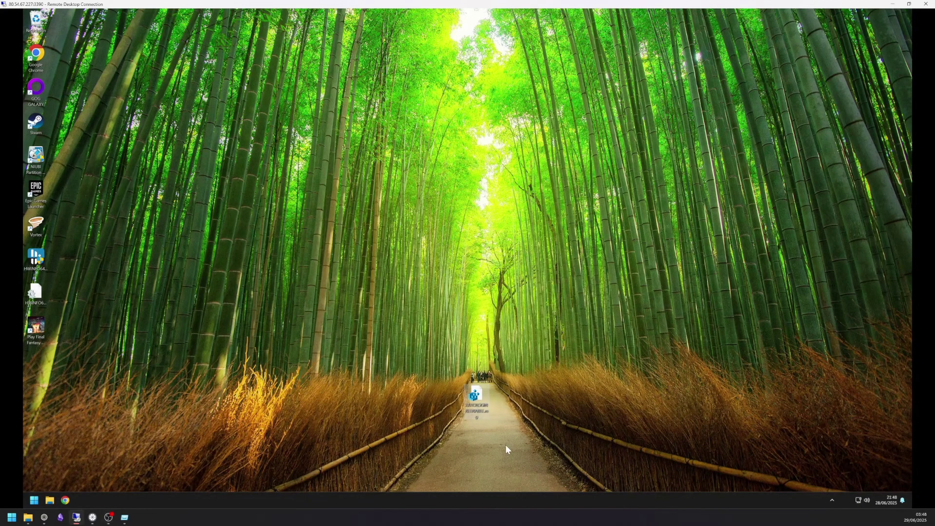
double_click(479, 398)
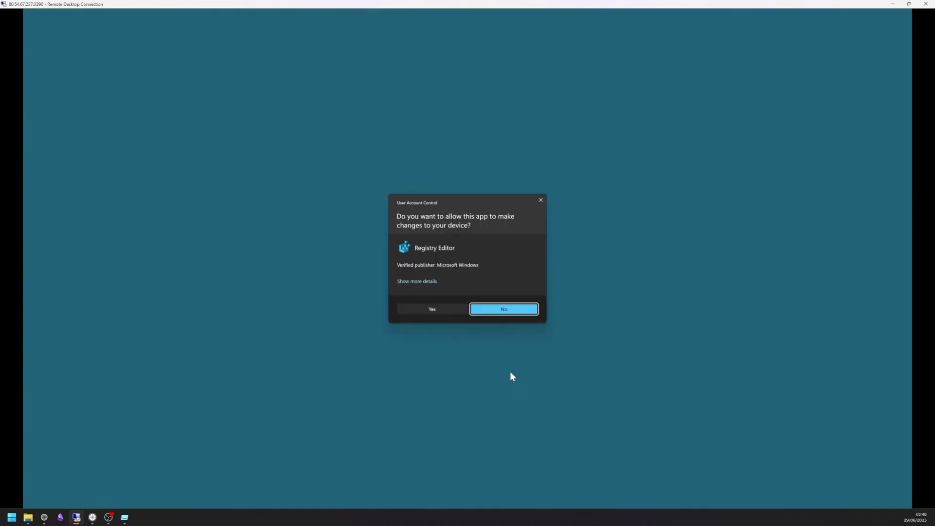
click(440, 313)
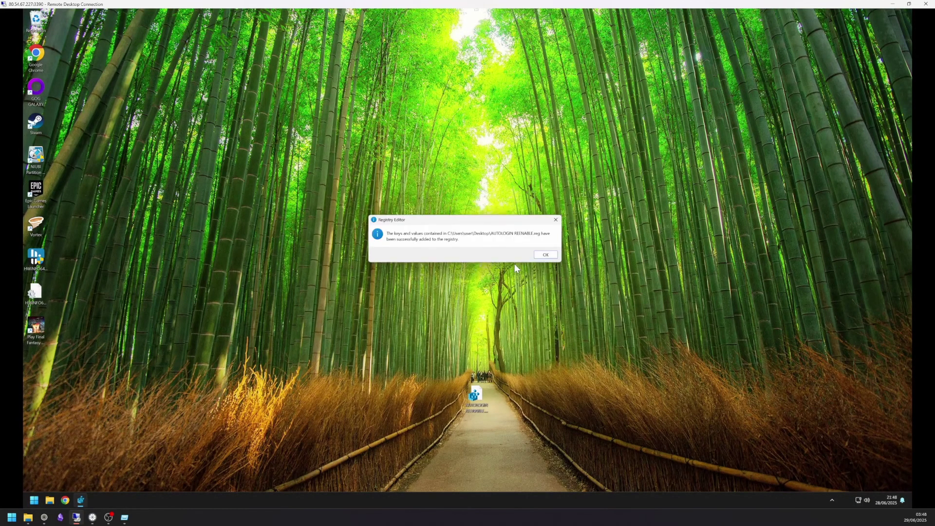
click(546, 255)
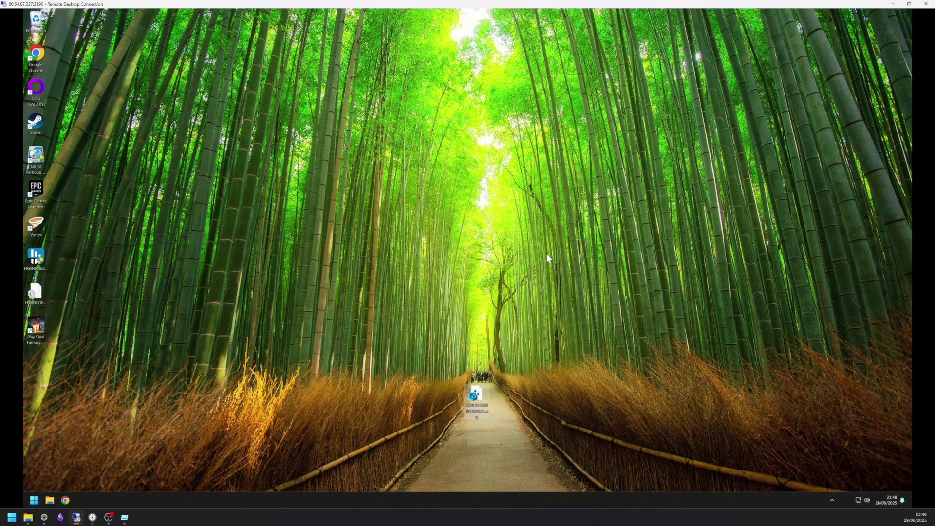
Run netplwiz and clear 'Users must enter a user name and password' for the user account.
click(34, 500)
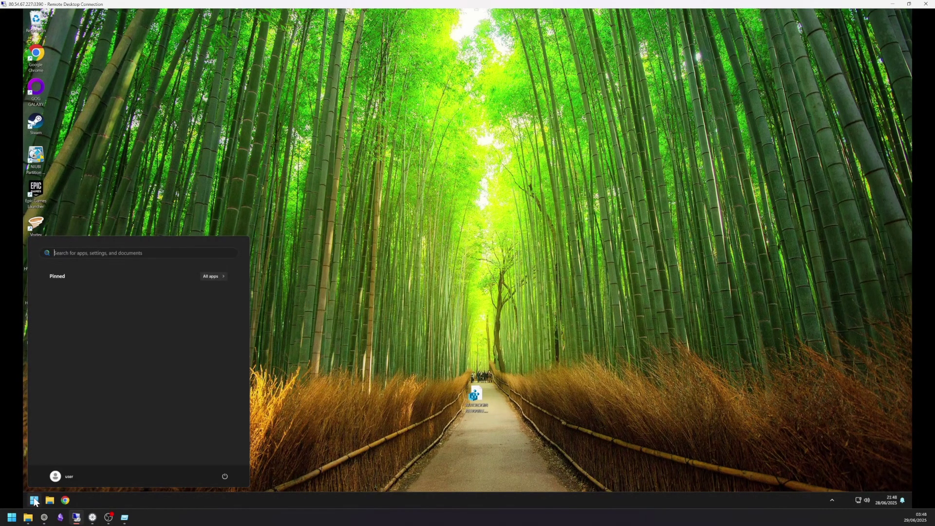
text(netpl)
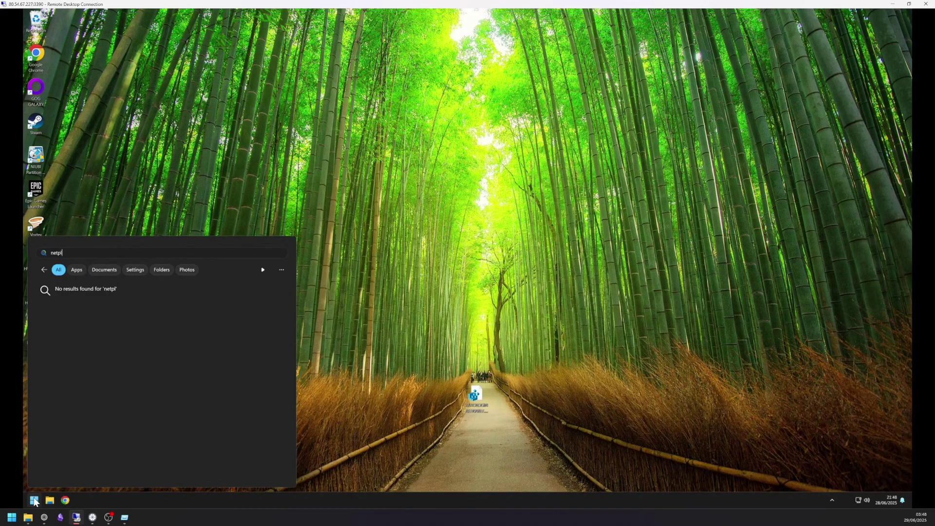
text(wiz)
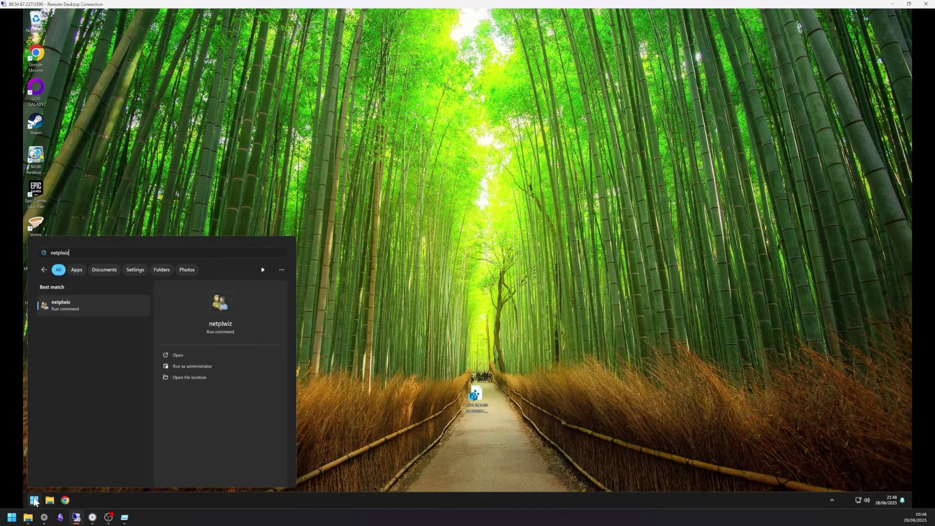
key(Return)
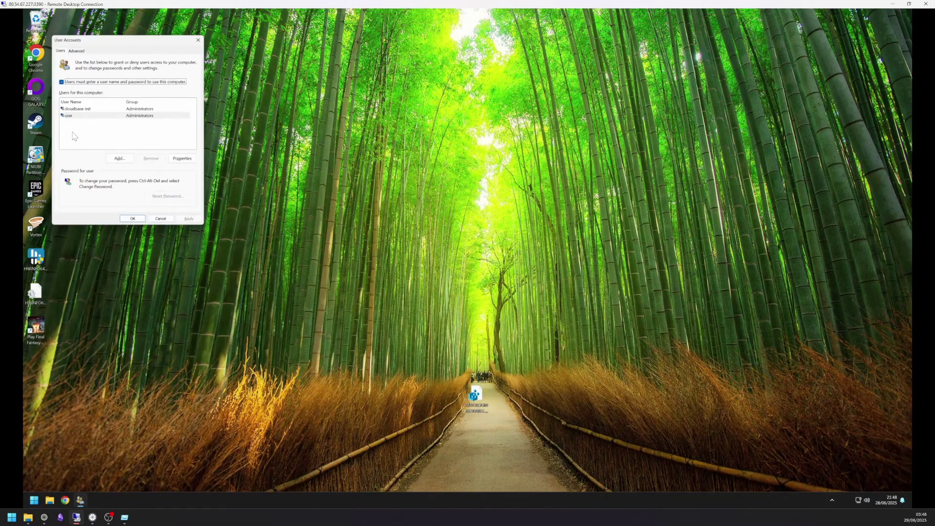
click(74, 117)
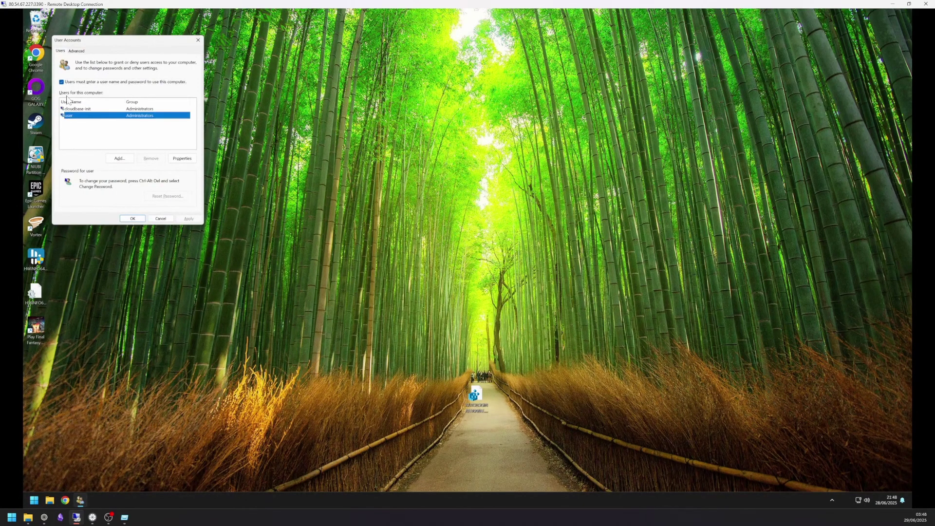
click(61, 83)
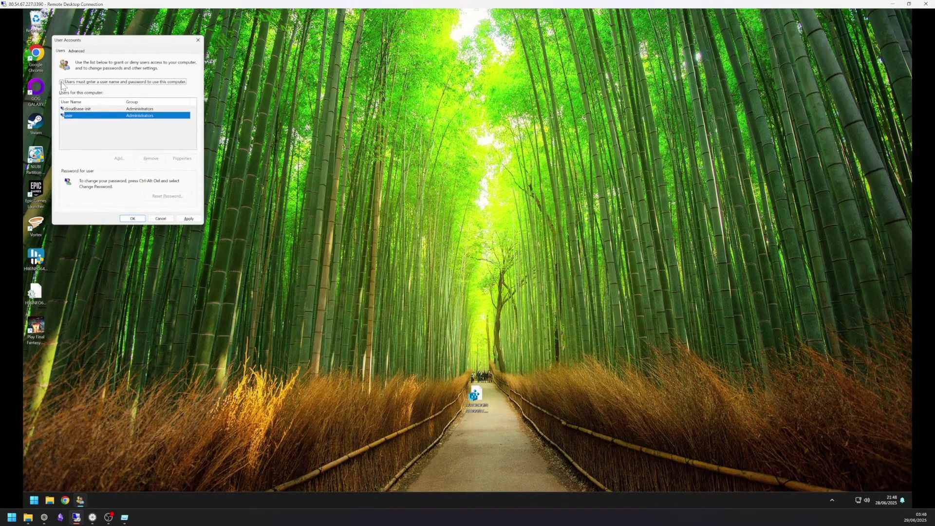
click(131, 220)
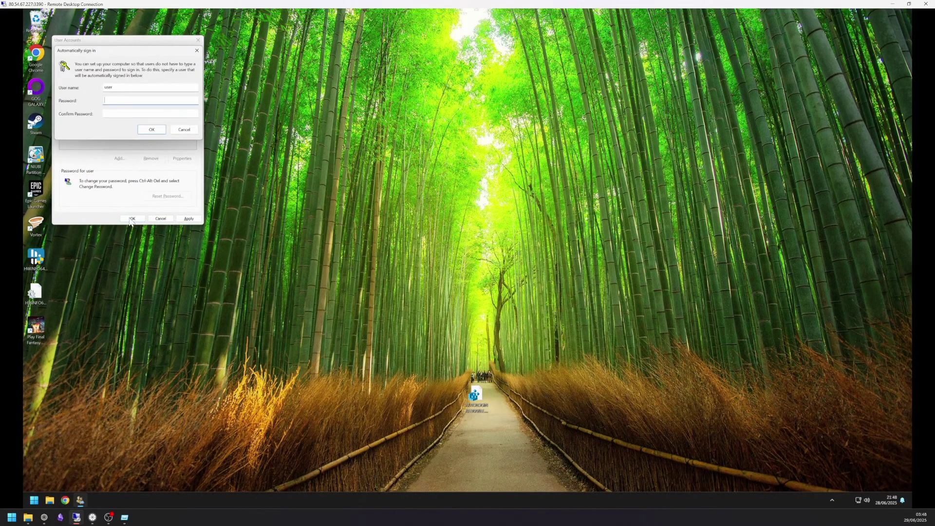
Enter and confirm the account password to save the automatic sign-in credentials.
text(****)
key(Tab)
text(****)
click(152, 130)
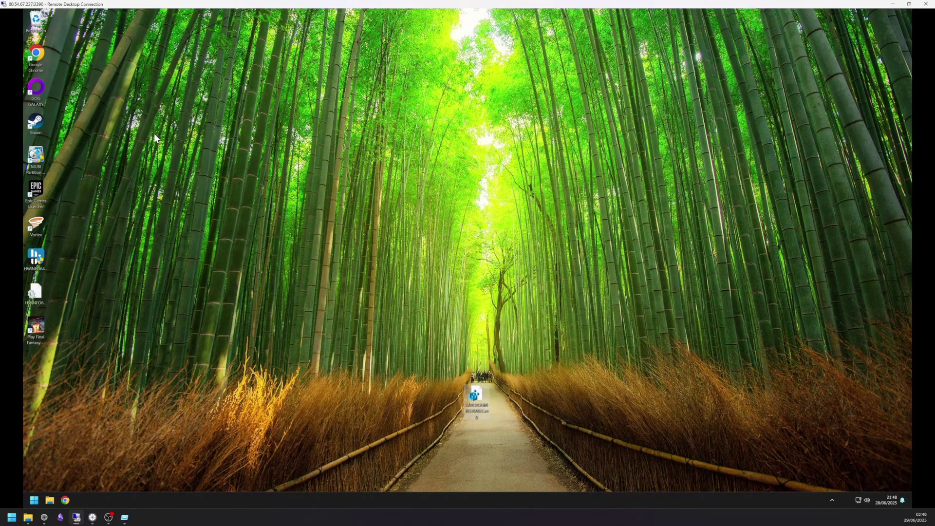